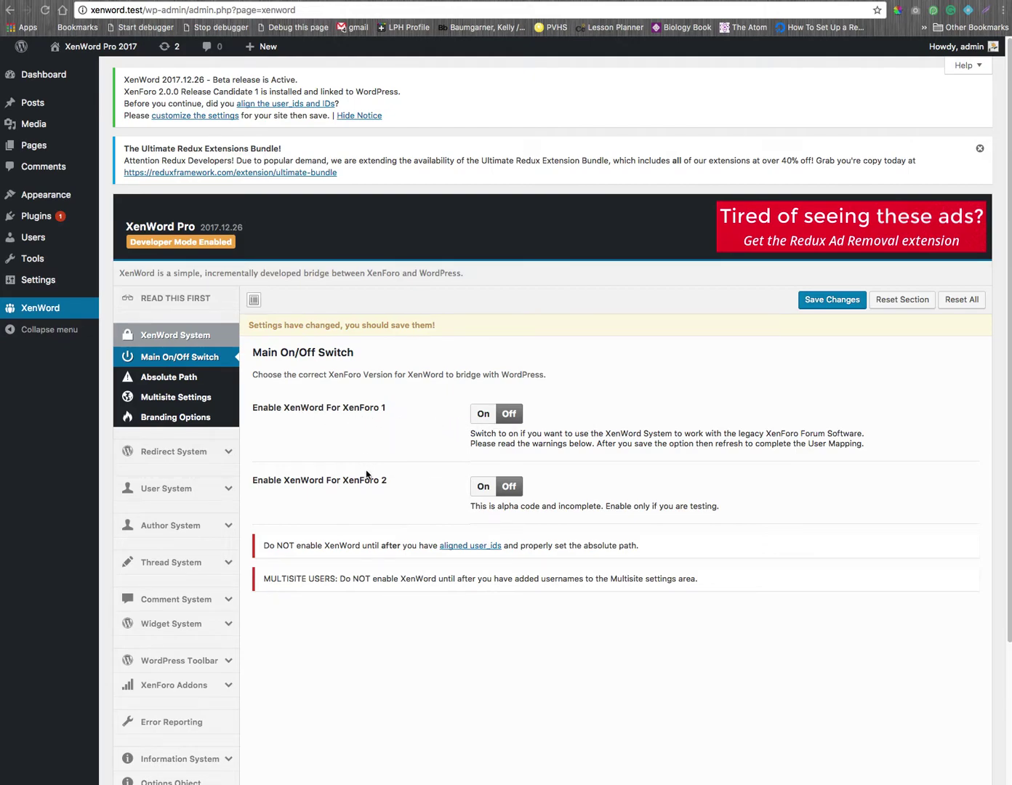
Step: Check that the XenForo absolute path ends in the community folder
left_click(190, 380)
mouse_move(672, 481)
left_mouse_down()
mouse_move(736, 481)
mouse_move(674, 482)
left_mouse_up()
left_click(675, 481)
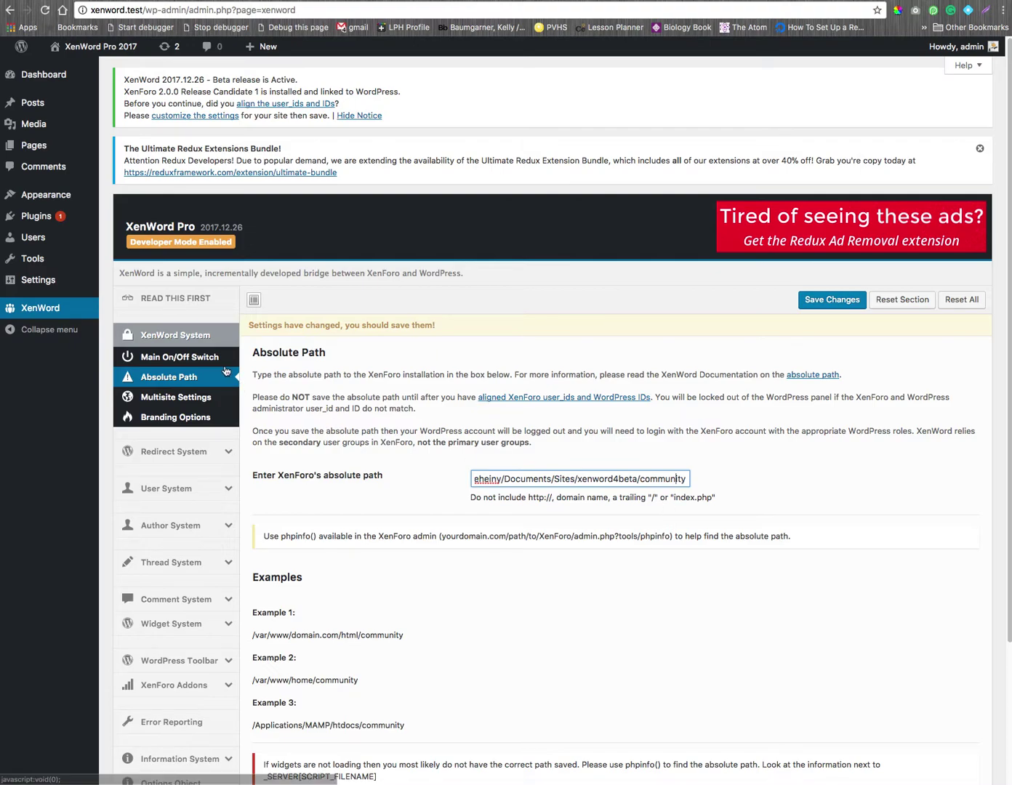
Step: Set Enable XenWord For XenForo 2 to On in the Main On/Off Switch and save
left_click(182, 357)
left_click(489, 492)
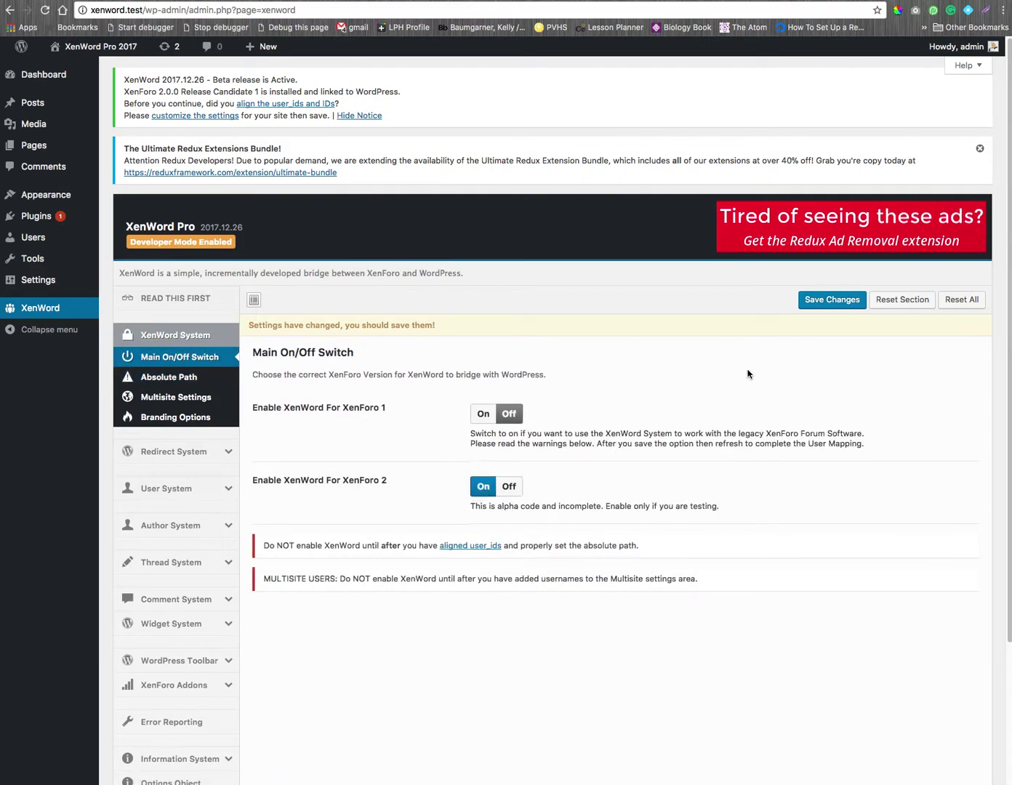
left_click(804, 304)
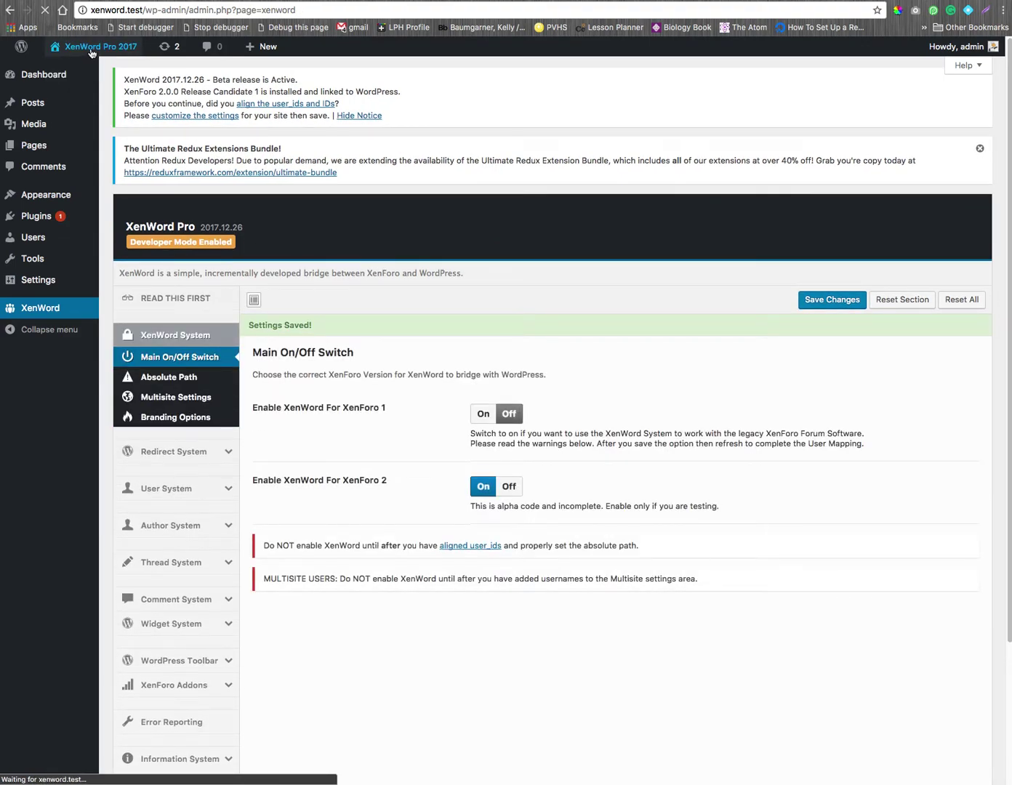
mouse_move(91, 58)
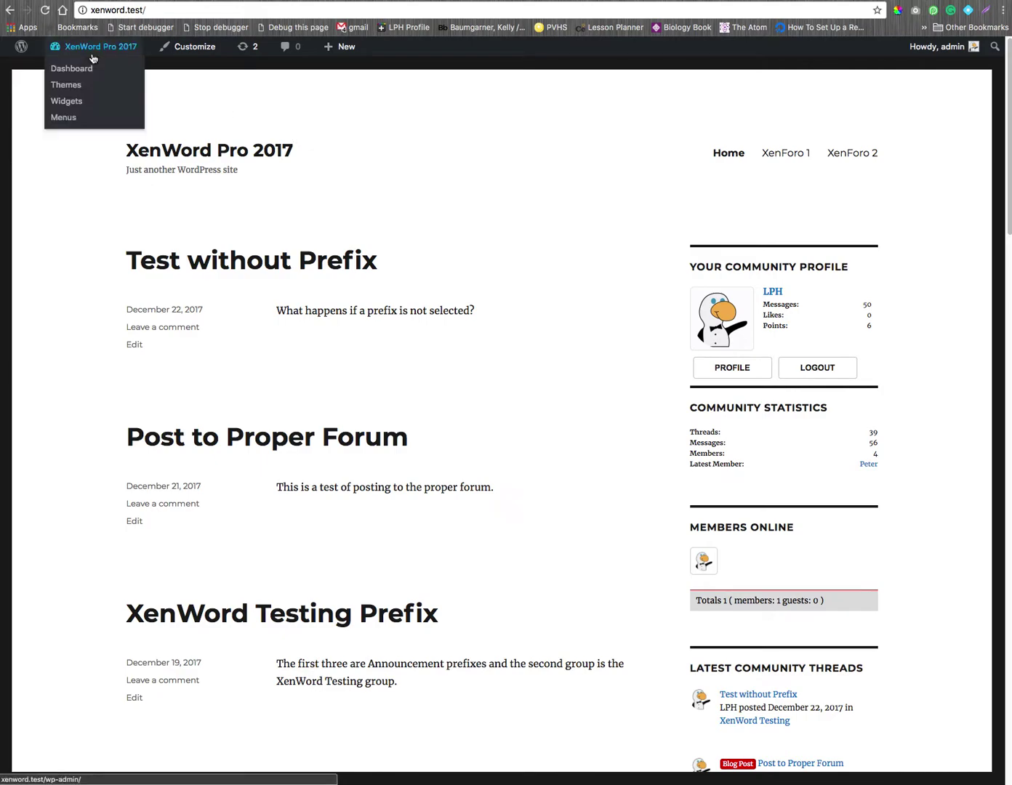
left_click(89, 68)
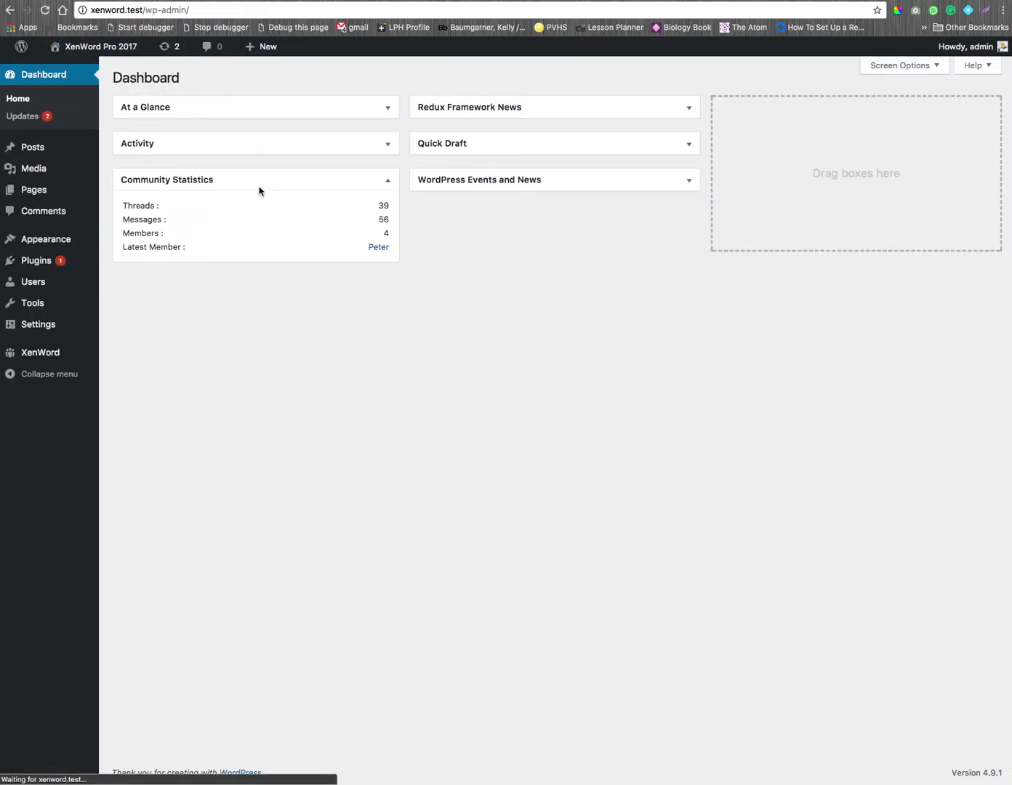
left_click(54, 357)
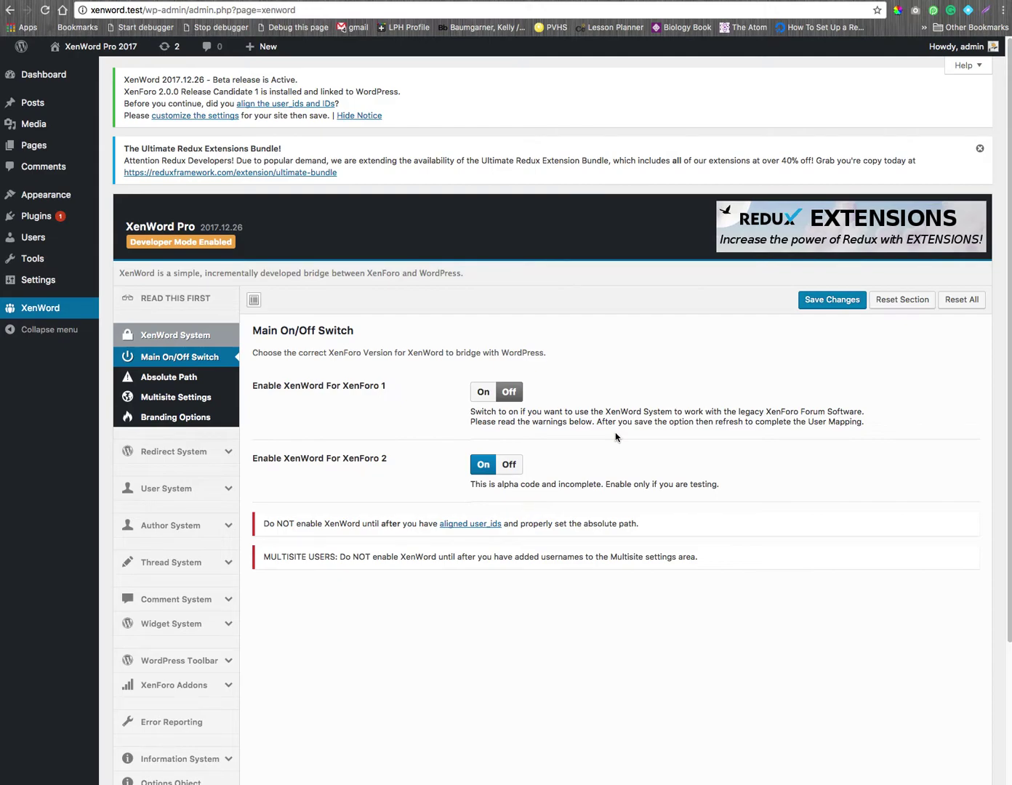
left_click(511, 466)
Step: Save XenWord for XenForo 2 switched Off
left_click(824, 301)
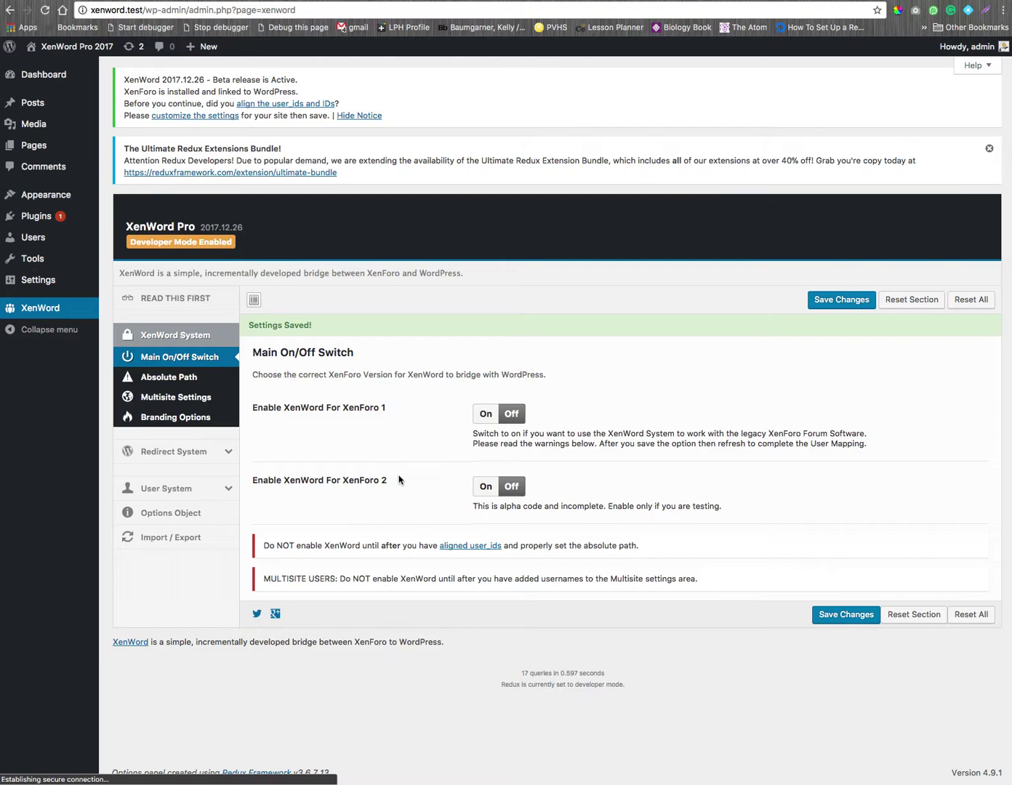
double_click(350, 480)
left_click(404, 492)
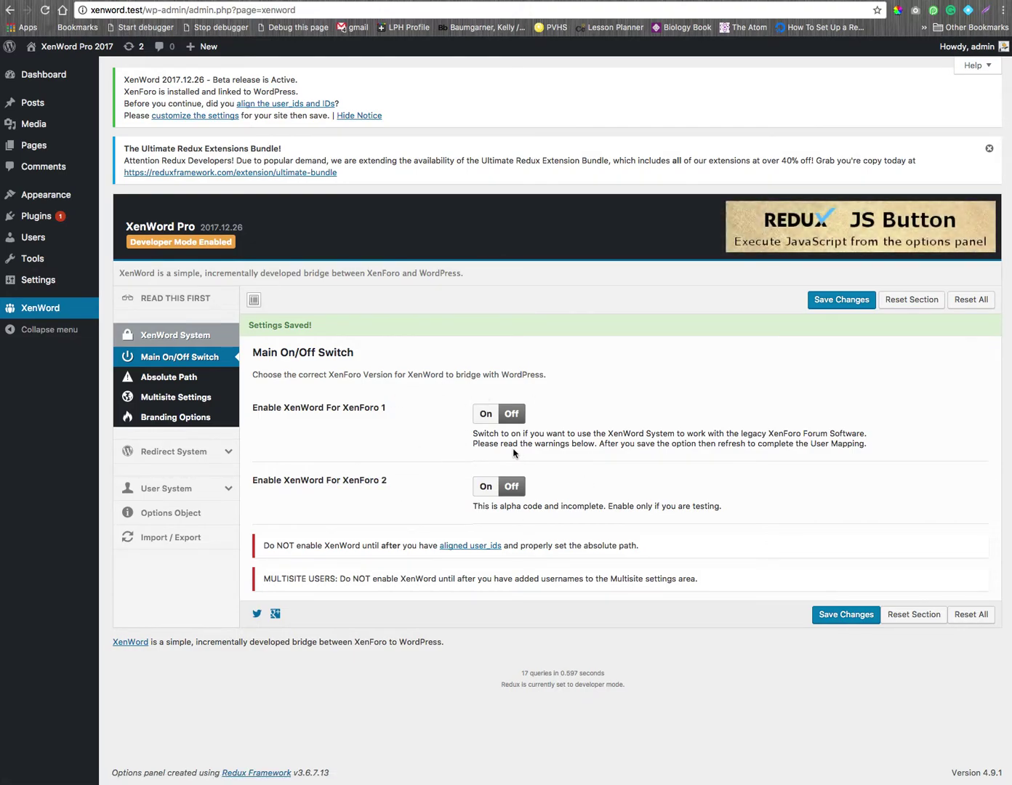
Step: Change the absolute path's last folder from community to xenforo and save
left_click(168, 376)
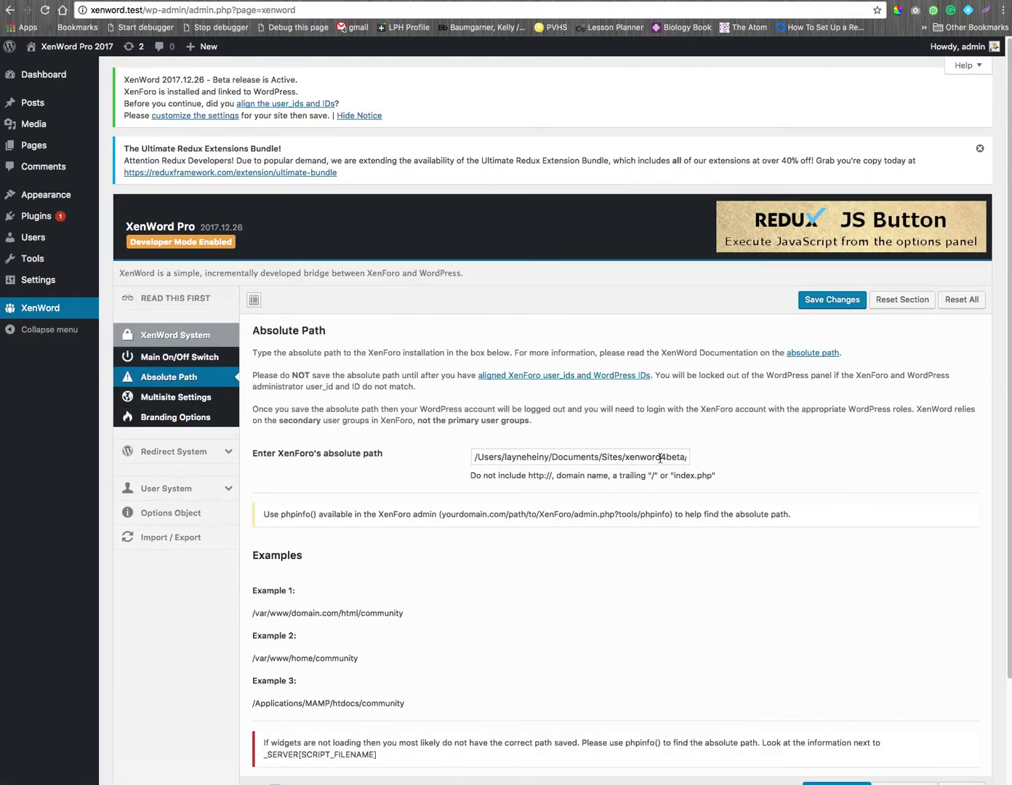
double_click(682, 459)
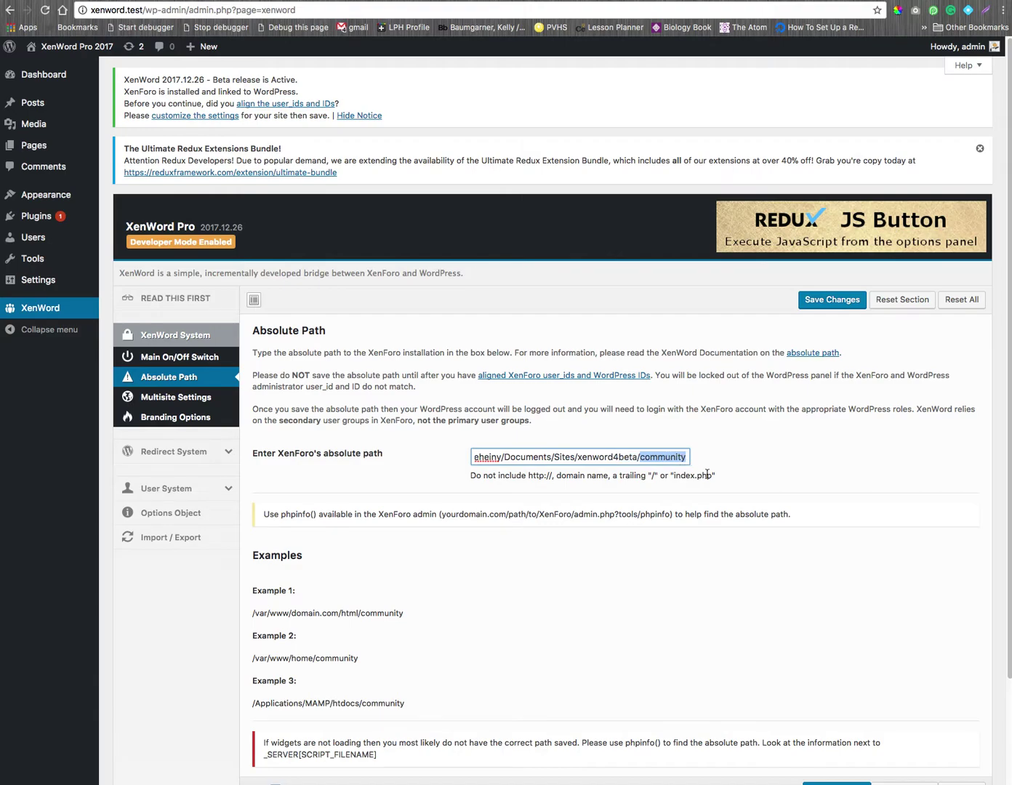
type("xenforo")
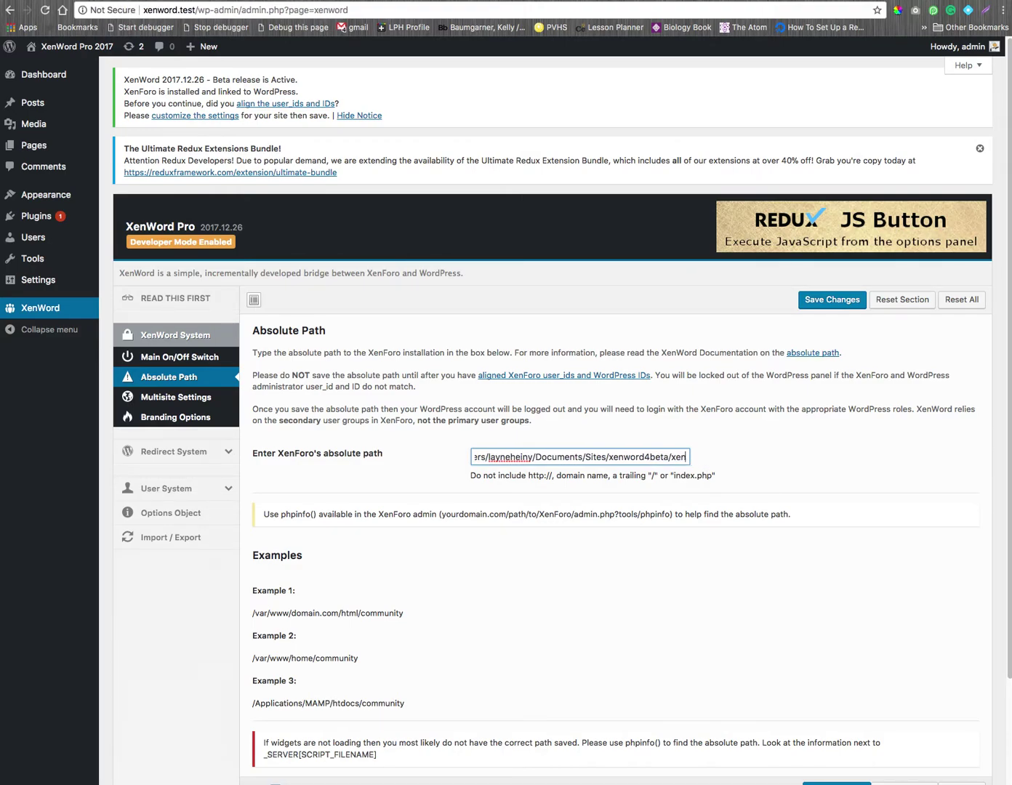
left_click(833, 301)
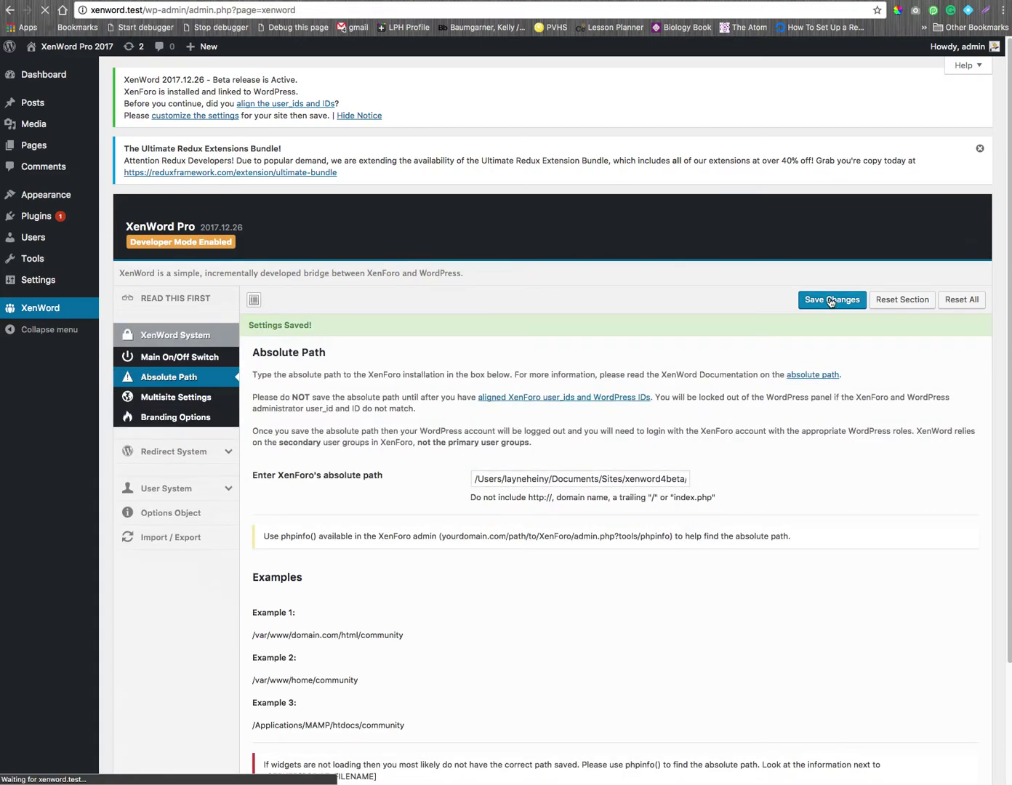
Step: Set Enable XenWord For XenForo 1 to On and save the settings
left_click(217, 359)
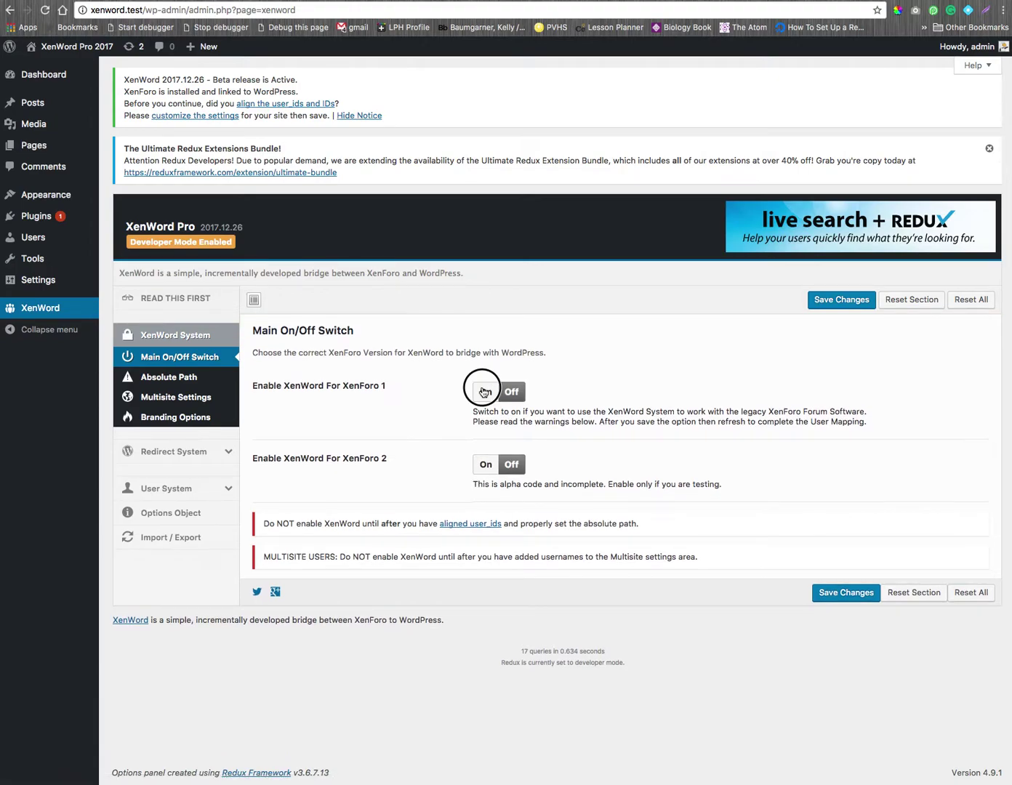
left_click(484, 392)
left_click(842, 300)
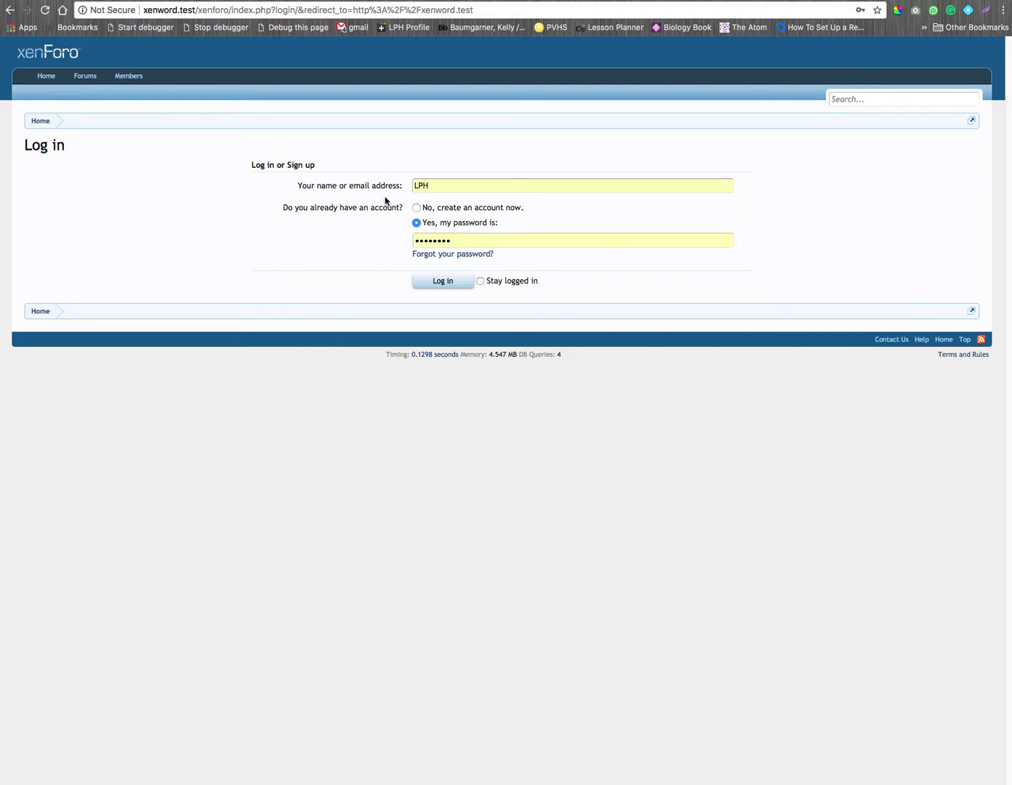
Step: Log in to the XenForo forum as administrator, then go to the WordPress home page
left_click(448, 285)
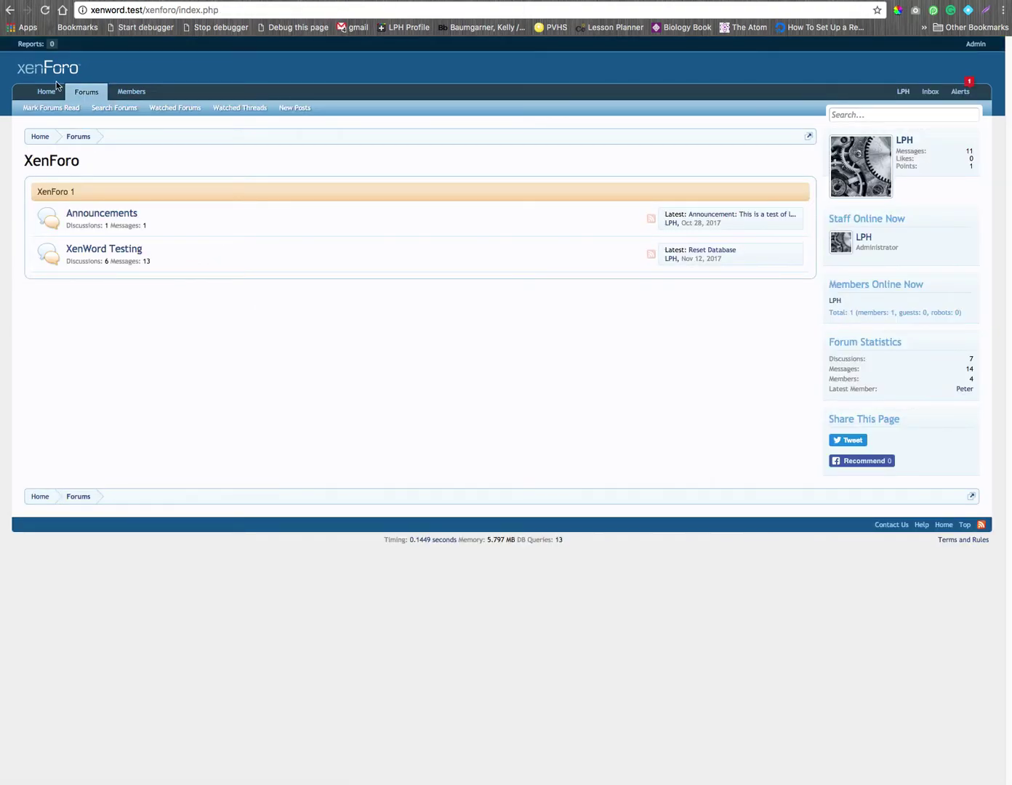
left_click(45, 92)
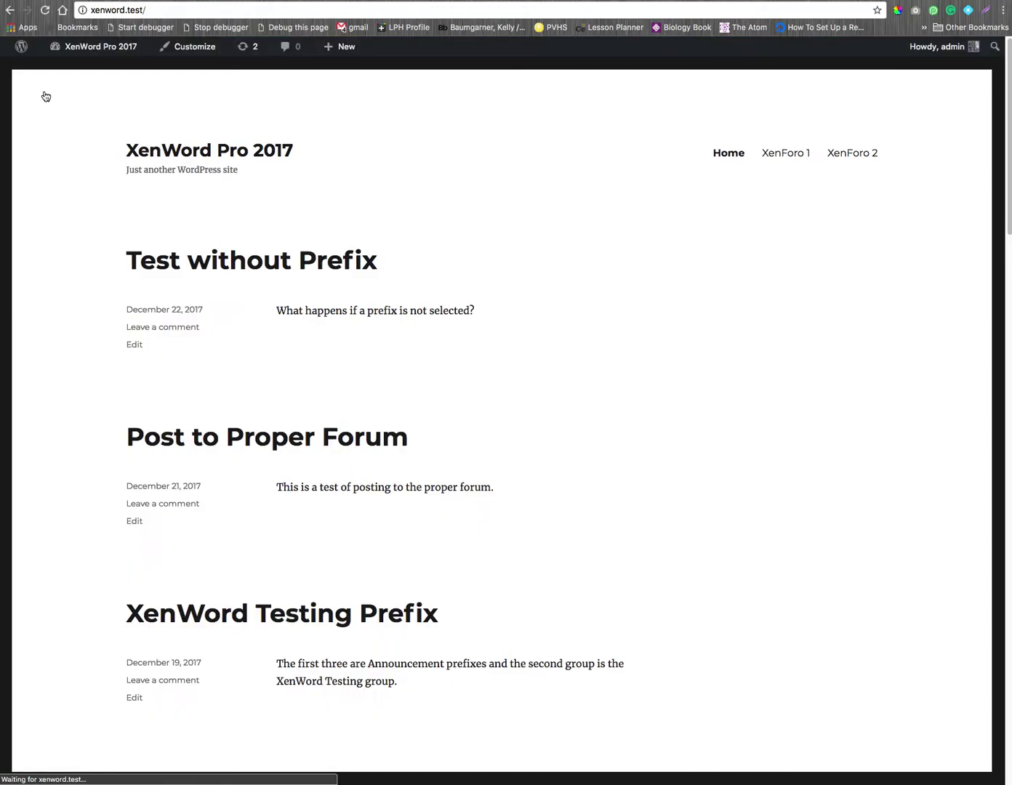
Step: Check the dashboard shows 7 threads and 14 messages, then open XenWord's Absolute Path settings
left_click(71, 68)
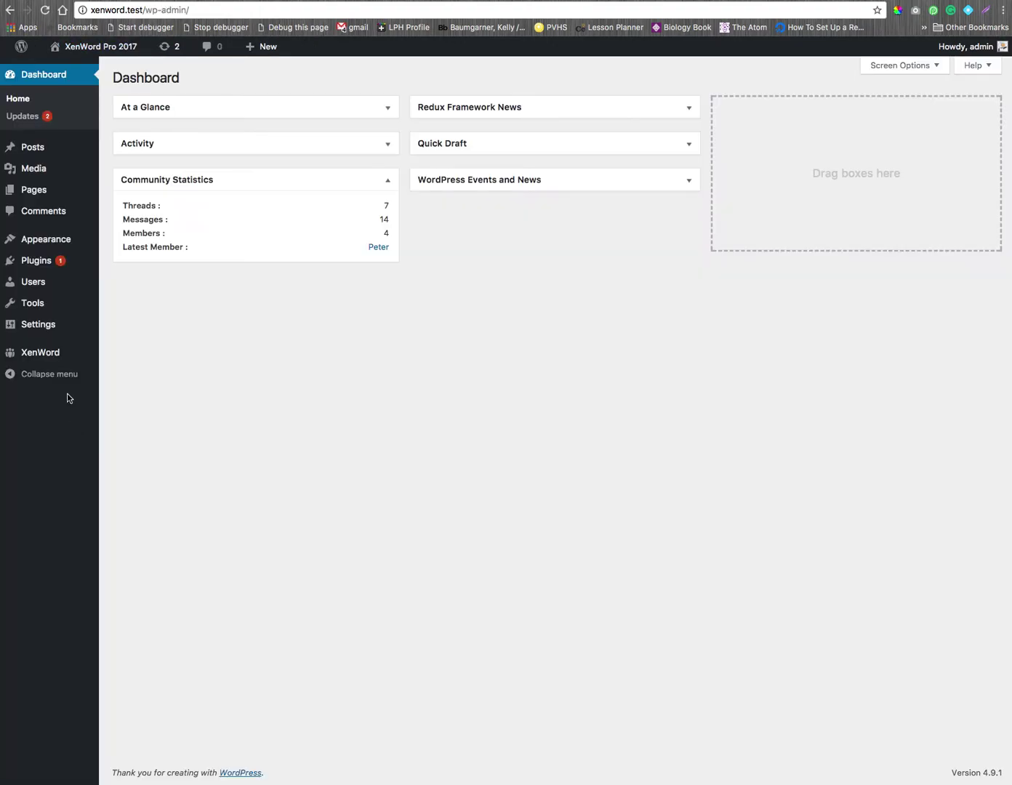
left_click(58, 352)
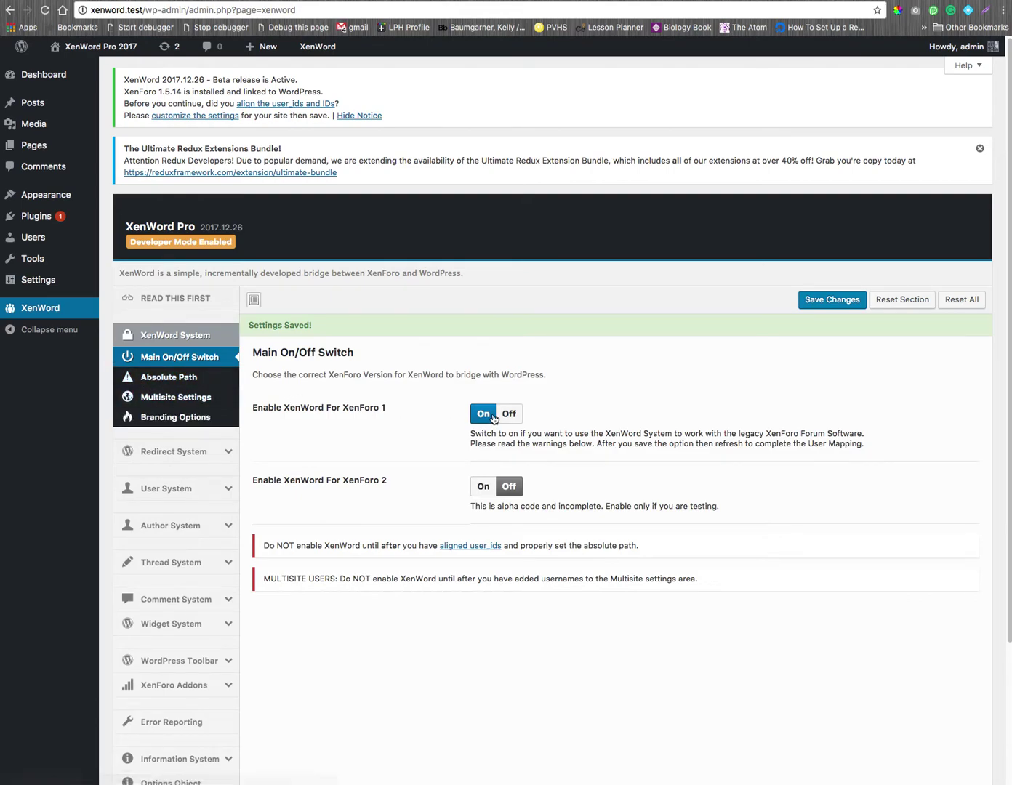
left_click(207, 384)
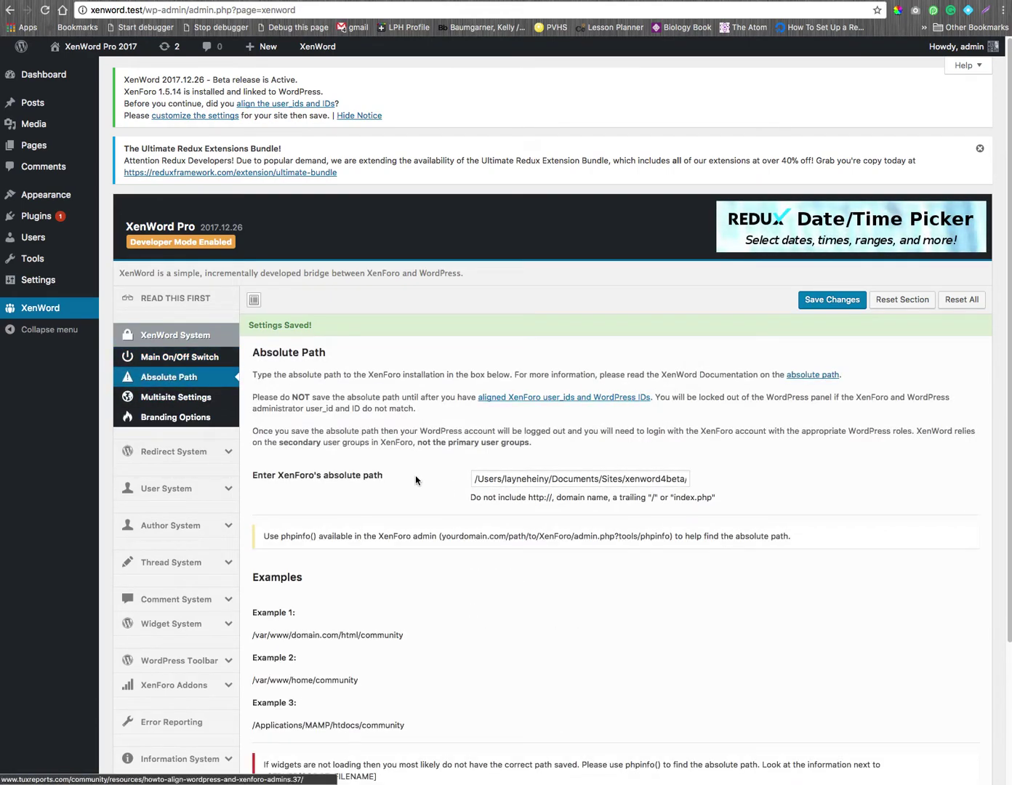
Step: Review the Site URL Redirect setting (WP_GUESS_URL, get_site_url), then show the User System switches
scroll(309, 484, "down", 3)
left_click(174, 351)
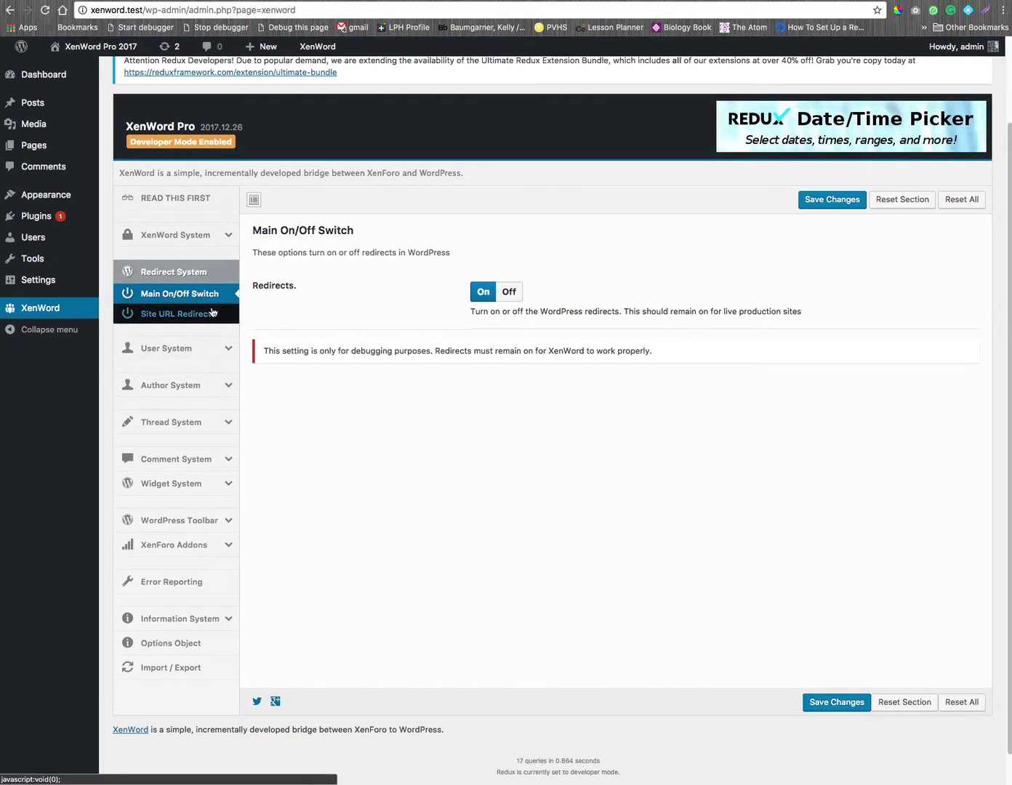
left_click(211, 318)
mouse_move(329, 287)
left_mouse_down()
mouse_move(113, 287)
mouse_move(331, 299)
left_mouse_up()
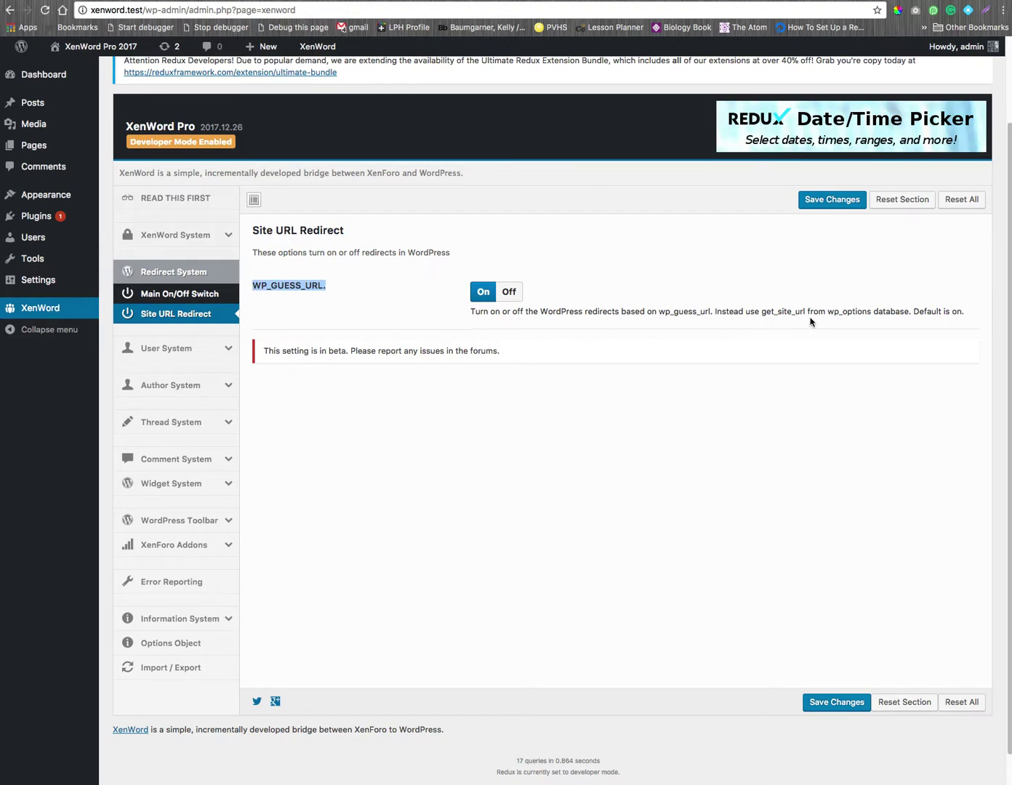
left_click_drag(763, 312, 824, 312)
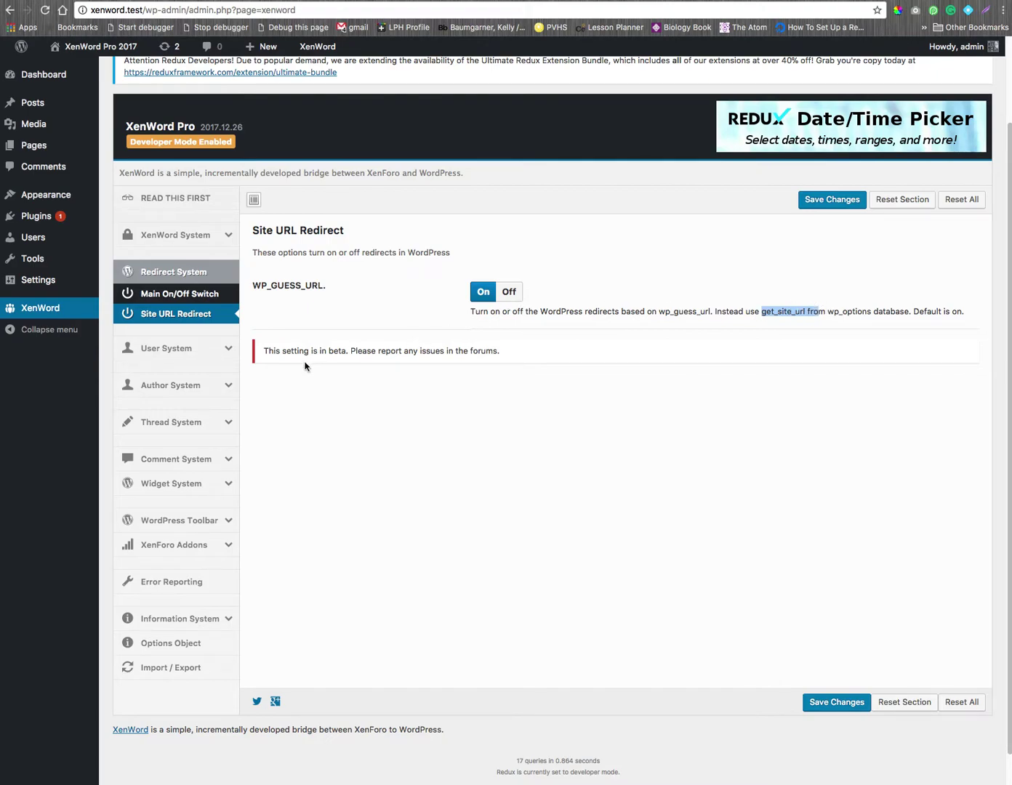
left_click(209, 348)
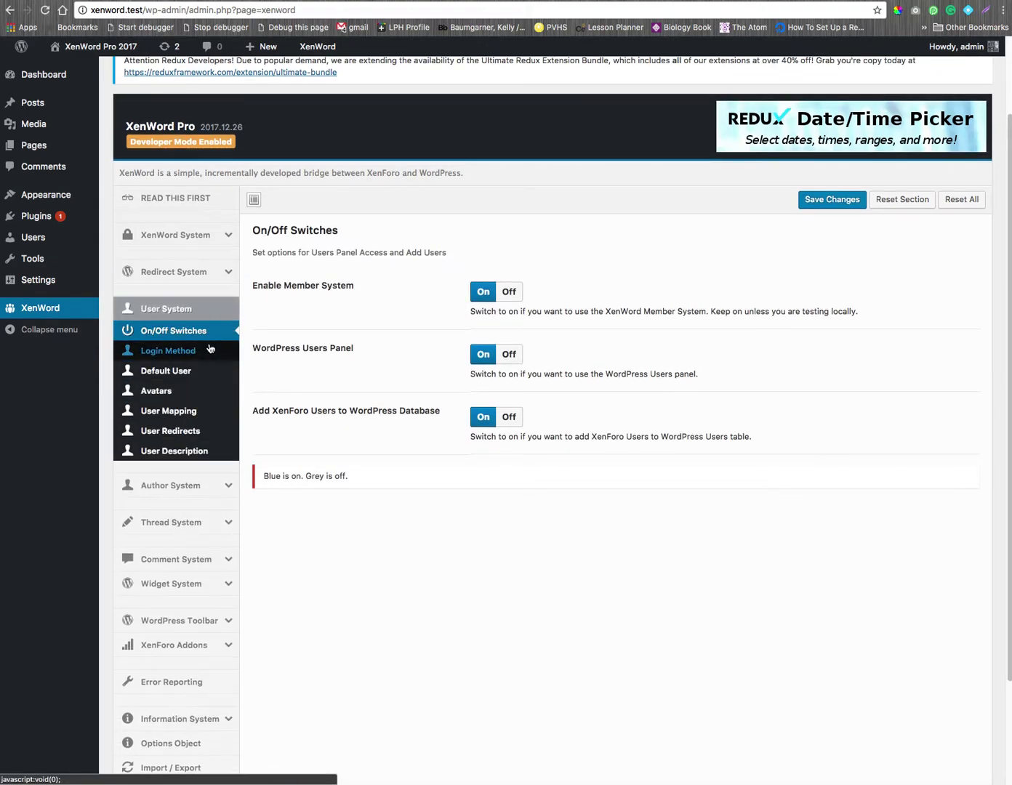
Step: Open User Mapping, review the role and group rows, and list WordPress Administrator's choices
left_click(200, 412)
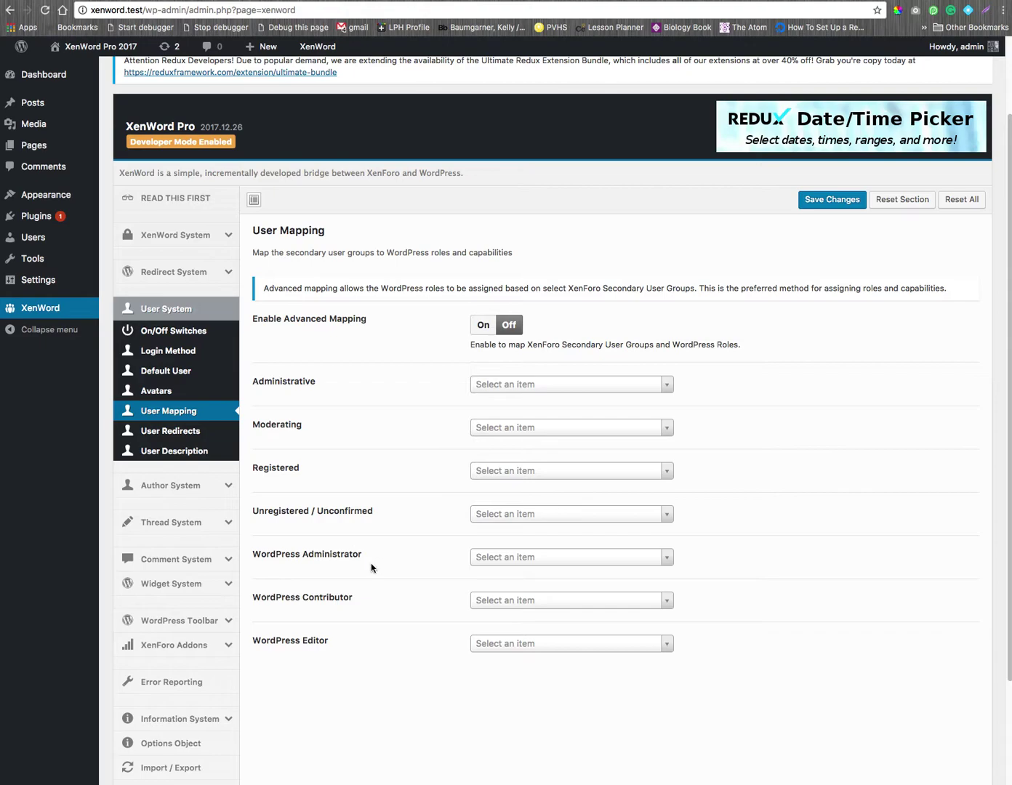
left_click_drag(341, 641, 254, 553)
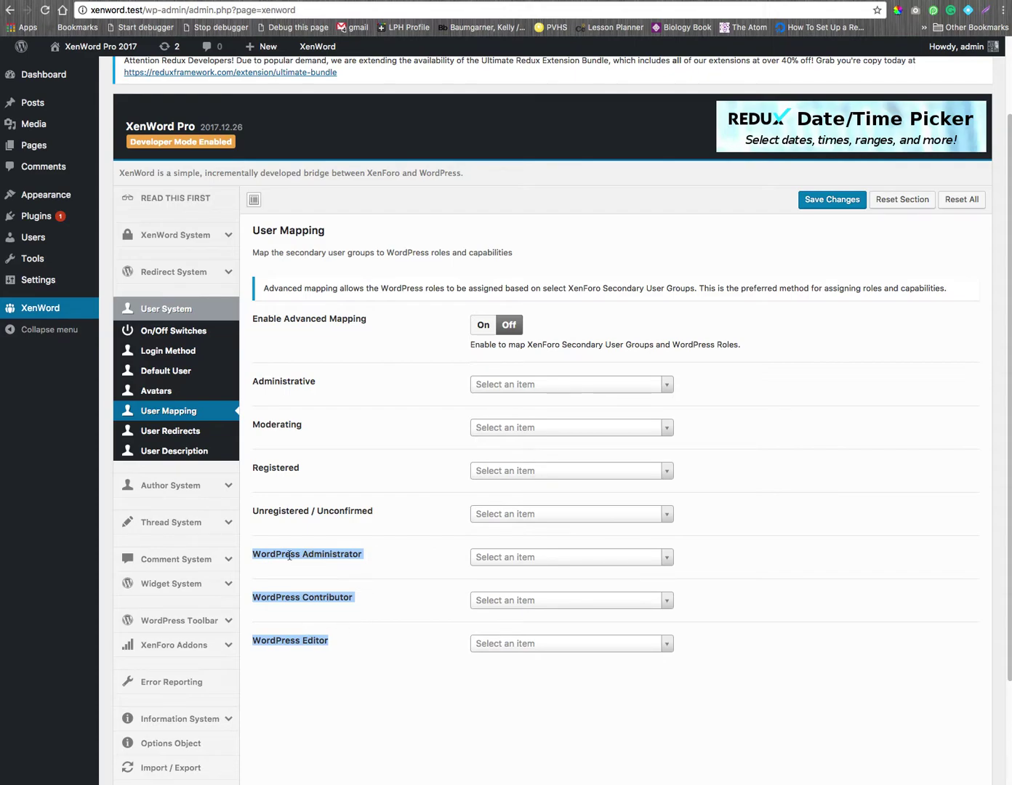
left_click_drag(373, 510, 256, 381)
left_click(416, 541)
Step: Map WordPress Administrator to Administrator and WordPress Contributor to Contributor
left_click(482, 561)
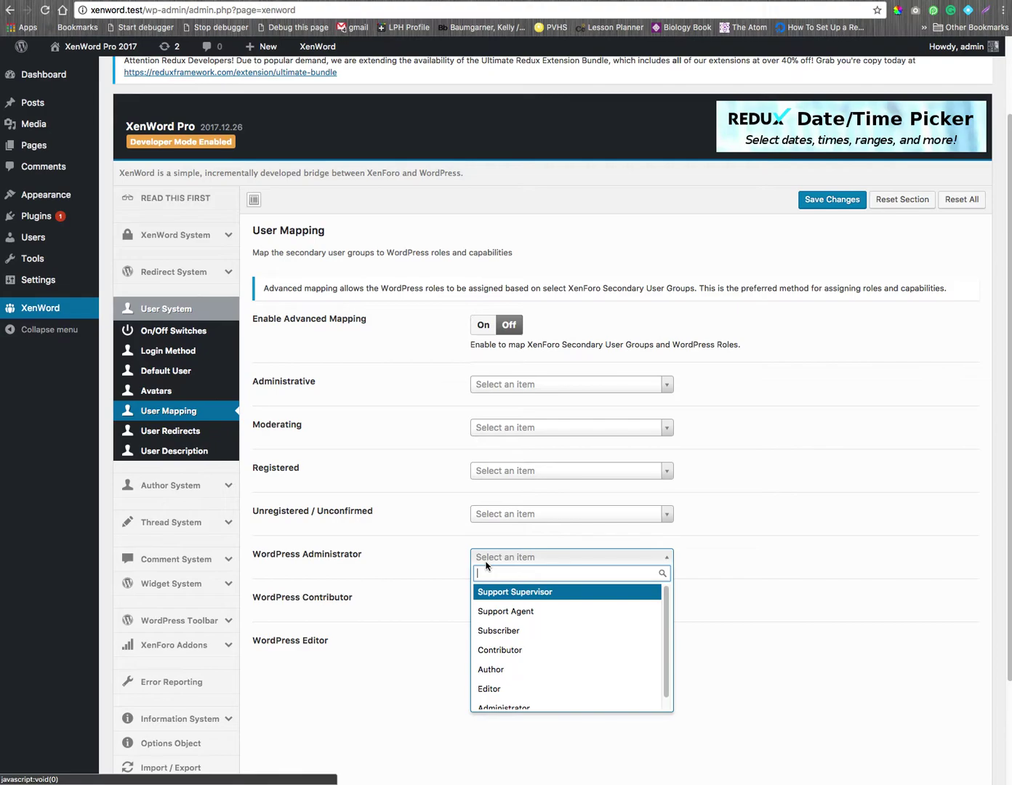
scroll(516, 626, "down", 5)
left_click(515, 564)
left_click(524, 489)
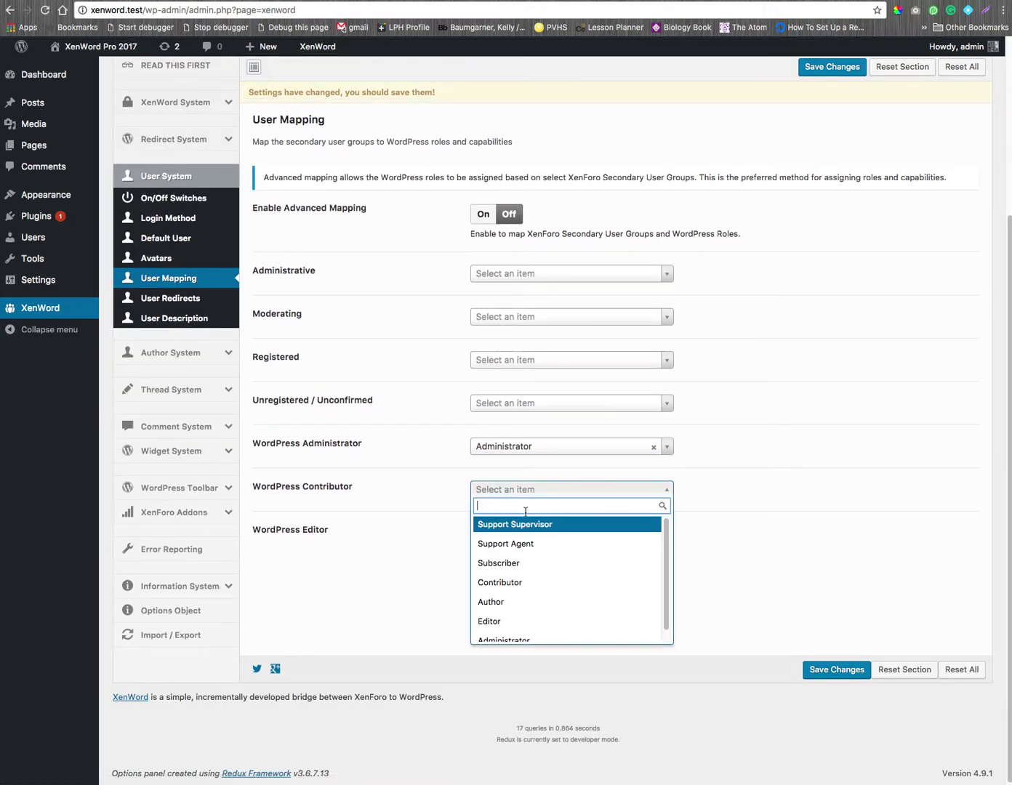
left_click(525, 581)
Step: Map WordPress Editor to Editor, turn Enable Advanced Mapping On, and save
left_click(524, 536)
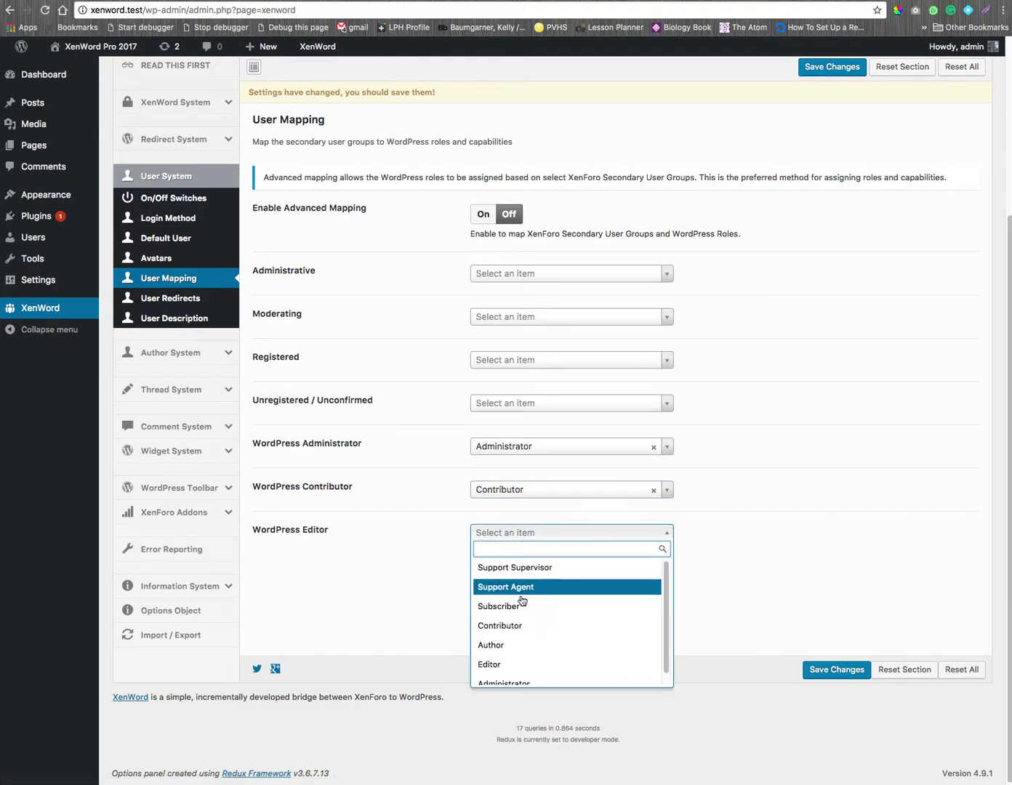
left_click(518, 663)
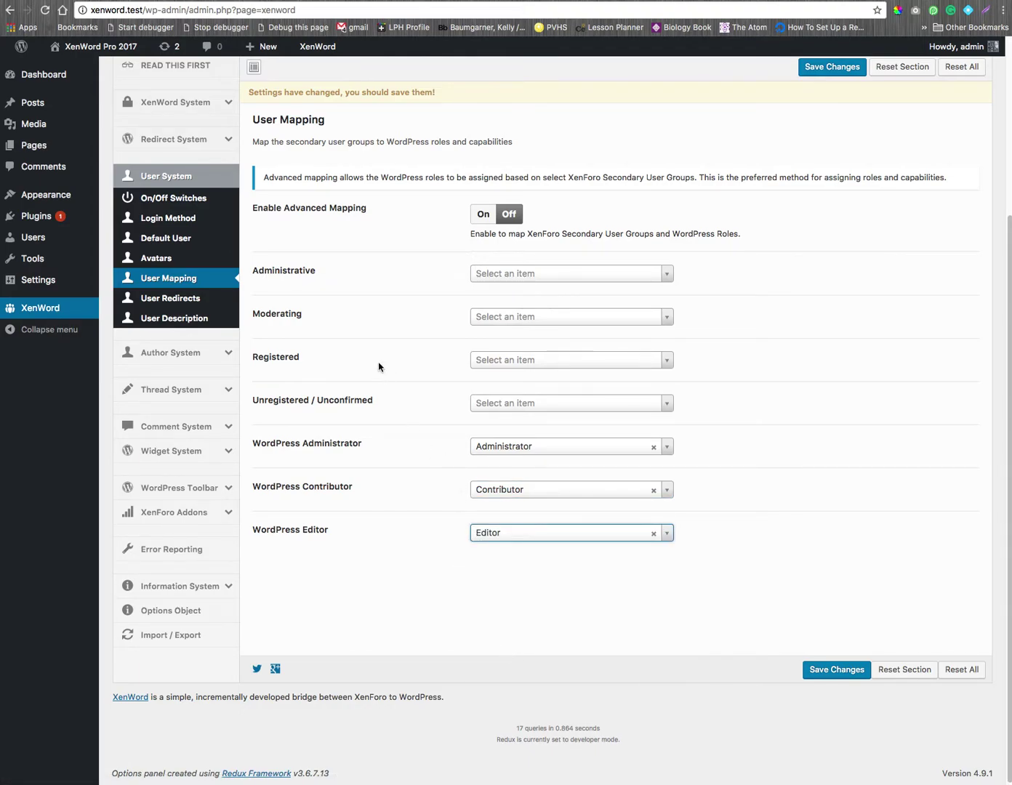
left_click_drag(323, 518, 361, 490)
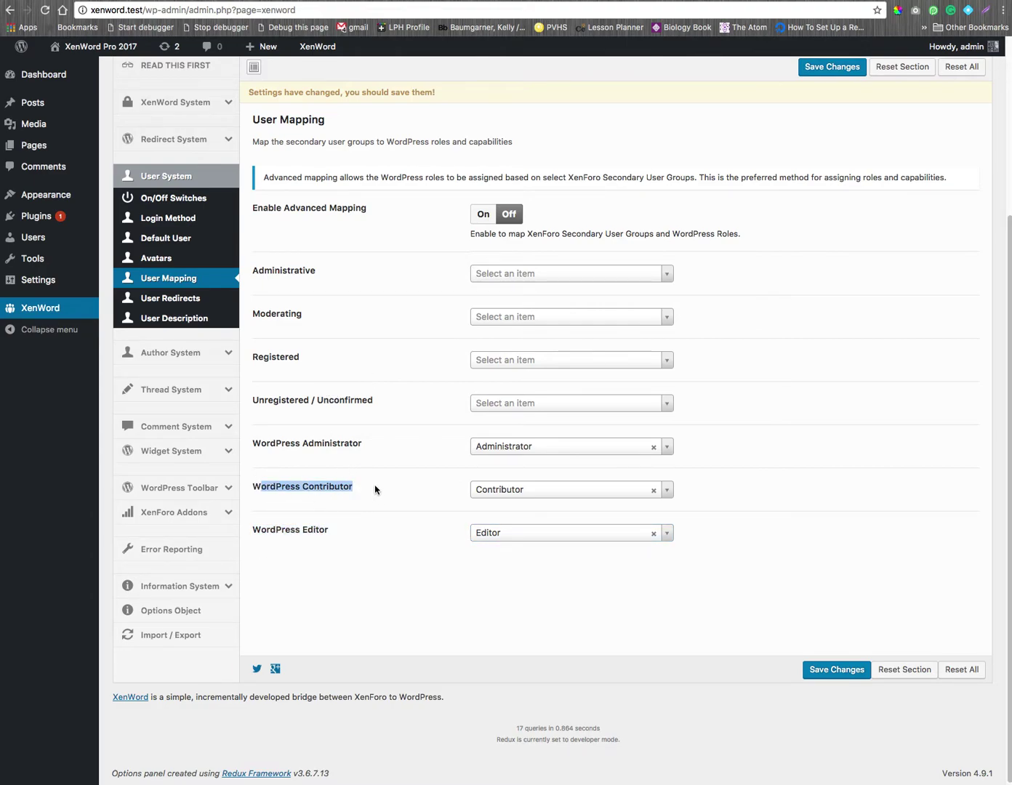
left_click(524, 536)
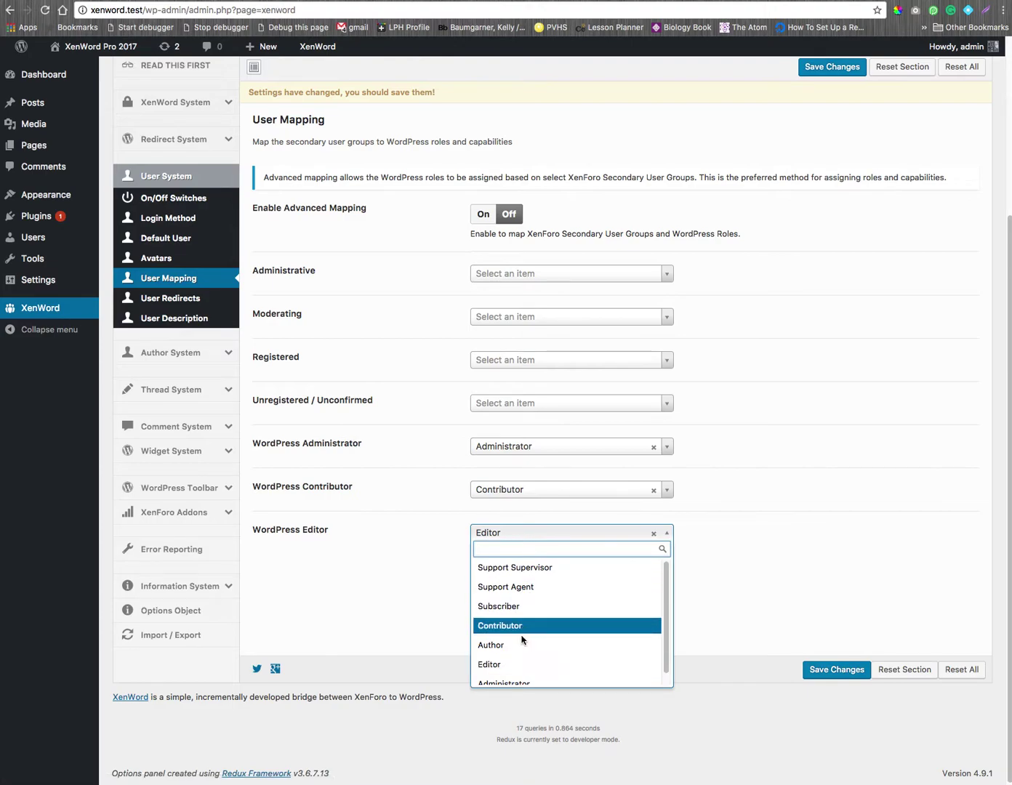
left_click(519, 664)
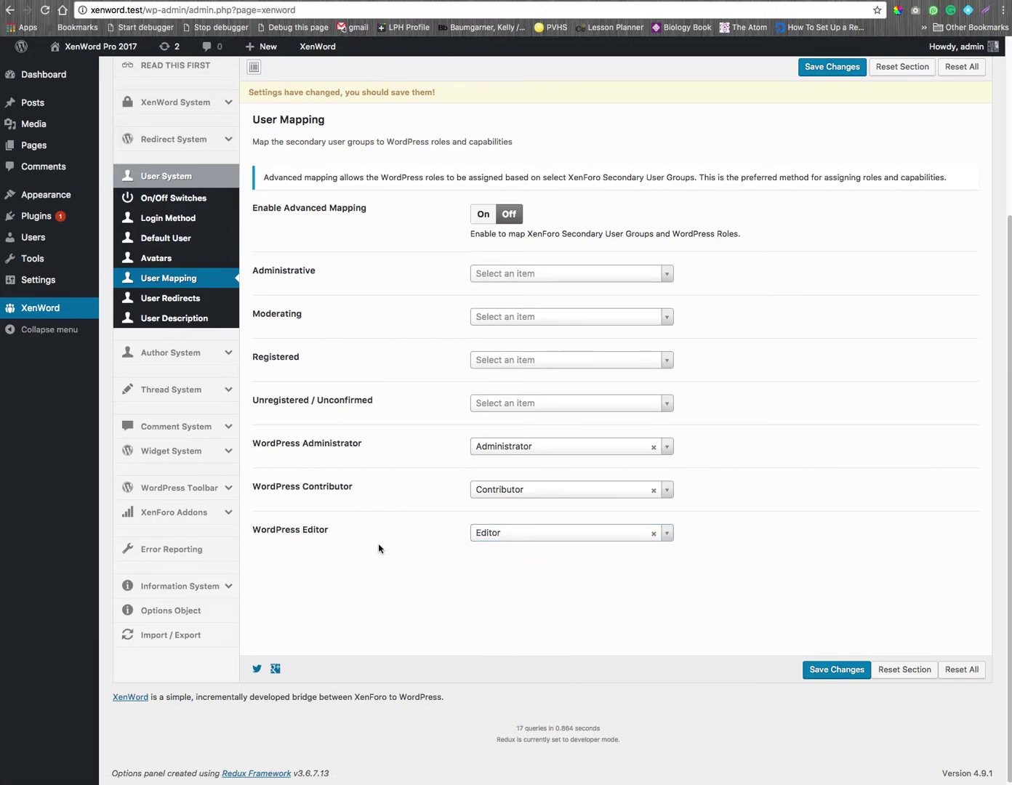
left_click(483, 215)
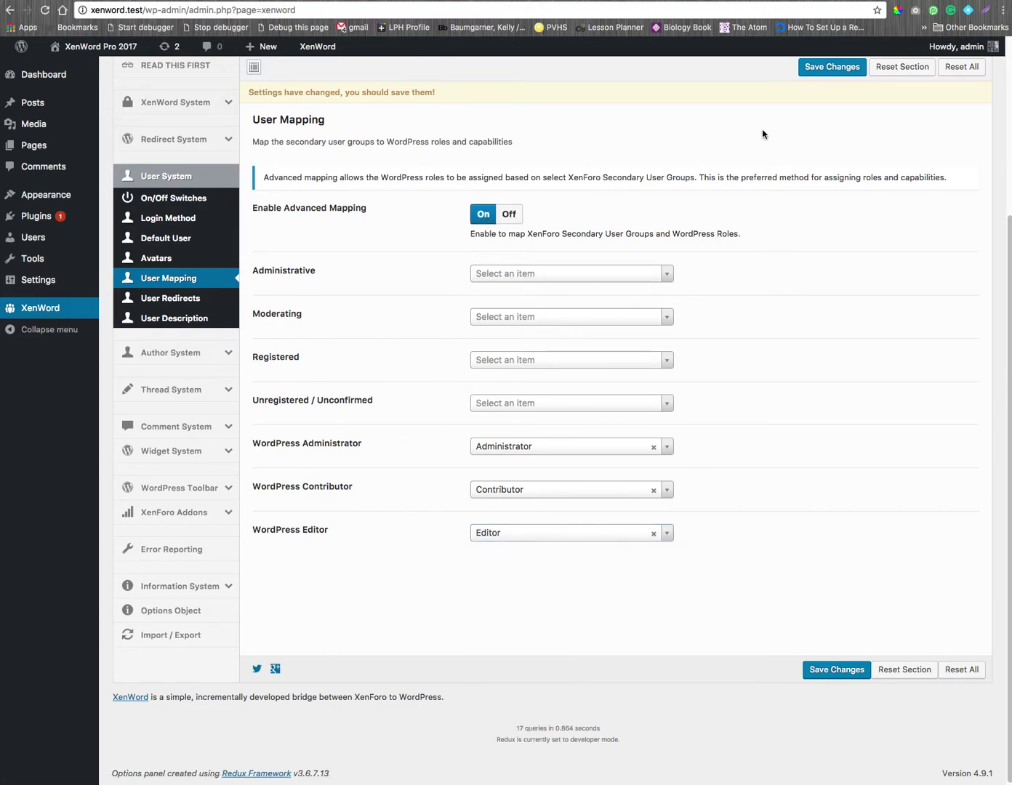
left_click(832, 71)
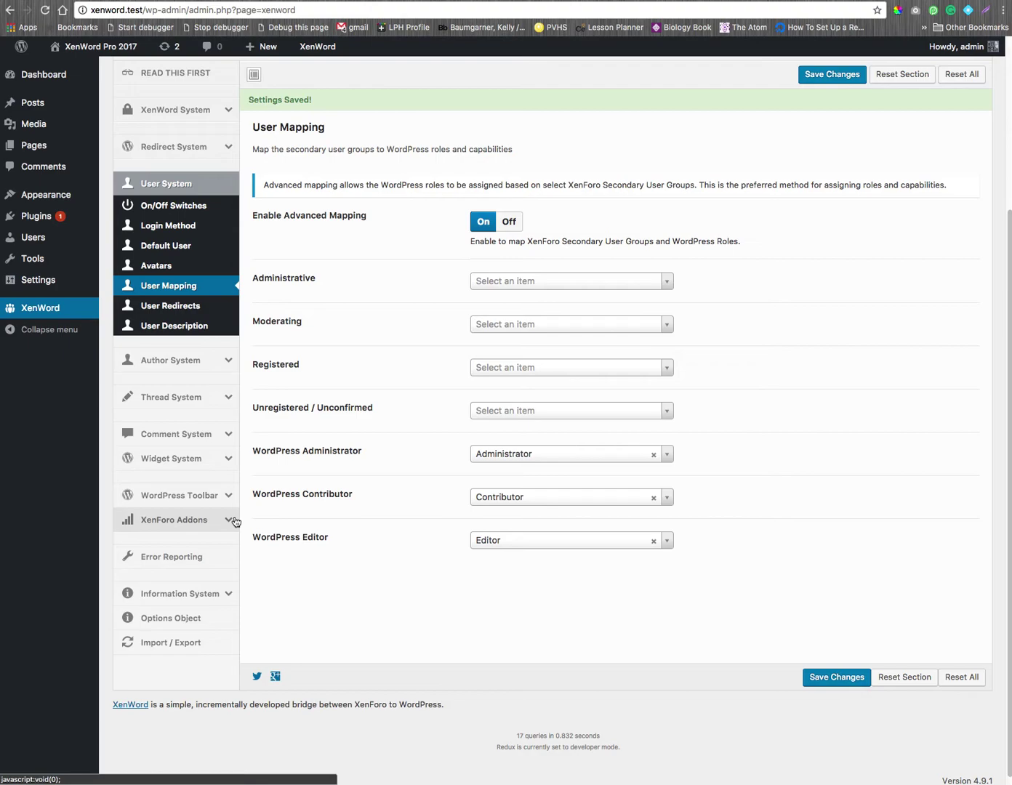
Step: Set Show XenForo Conversations On in WordPress Toolbar v1, save, and view the front page
left_click(237, 496)
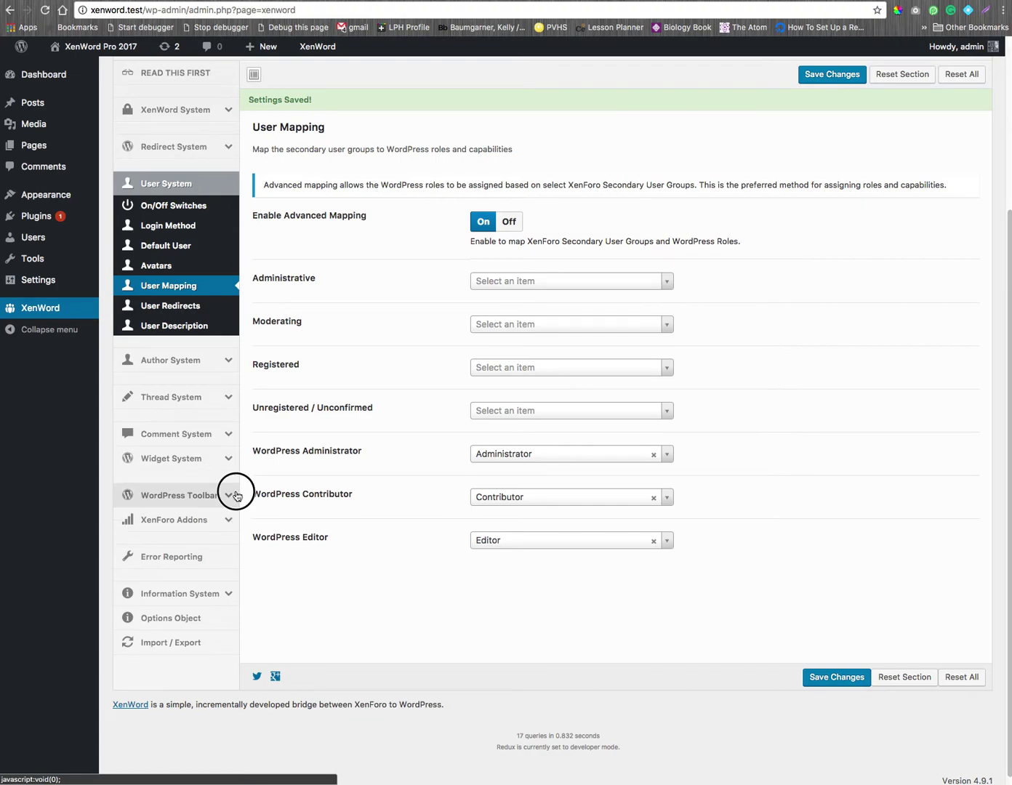
left_click(231, 469)
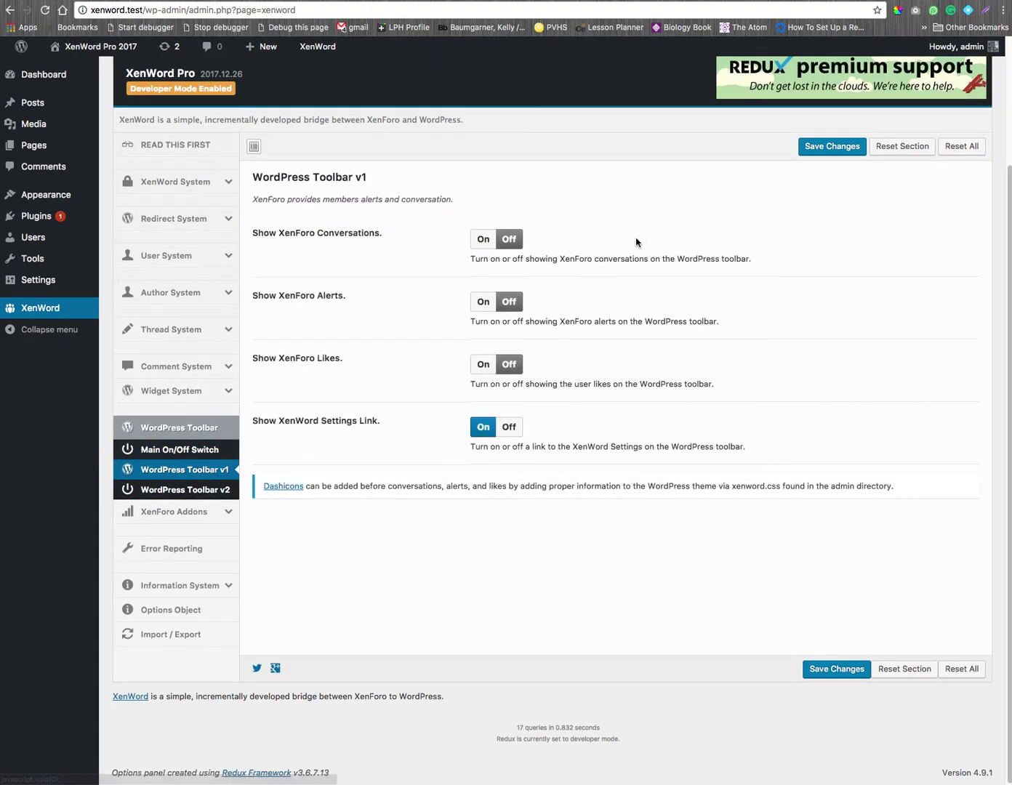
left_click(814, 146)
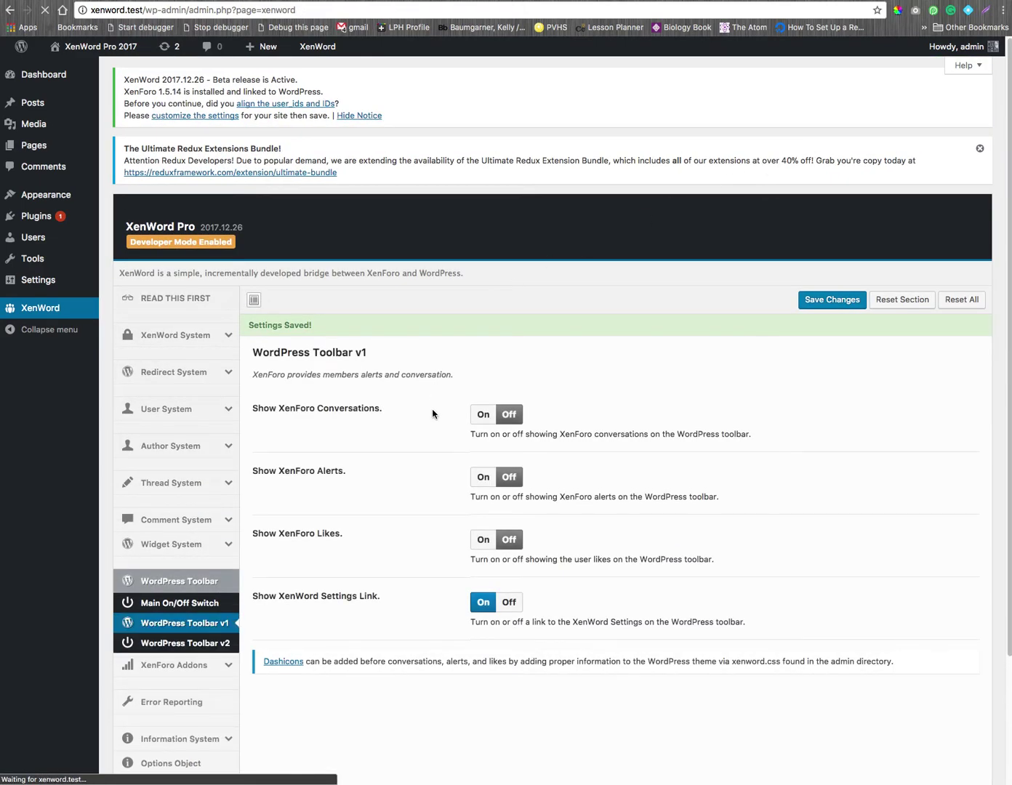
left_click(483, 414)
left_click(835, 300)
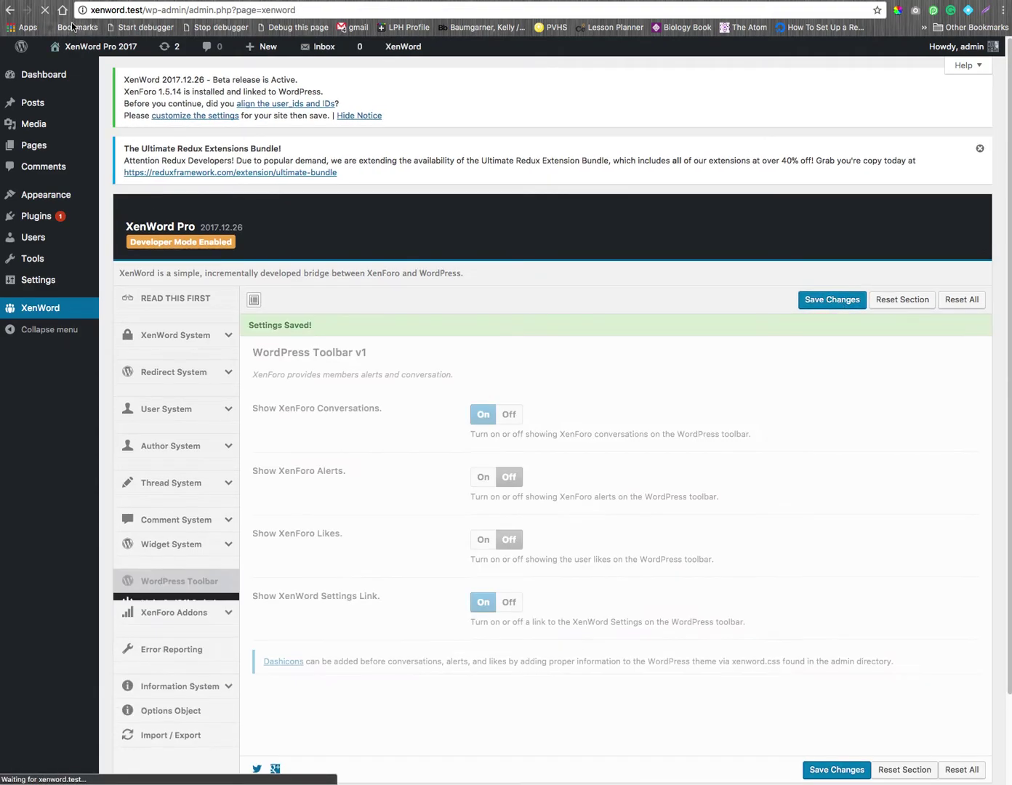
mouse_move(75, 48)
left_click(76, 70)
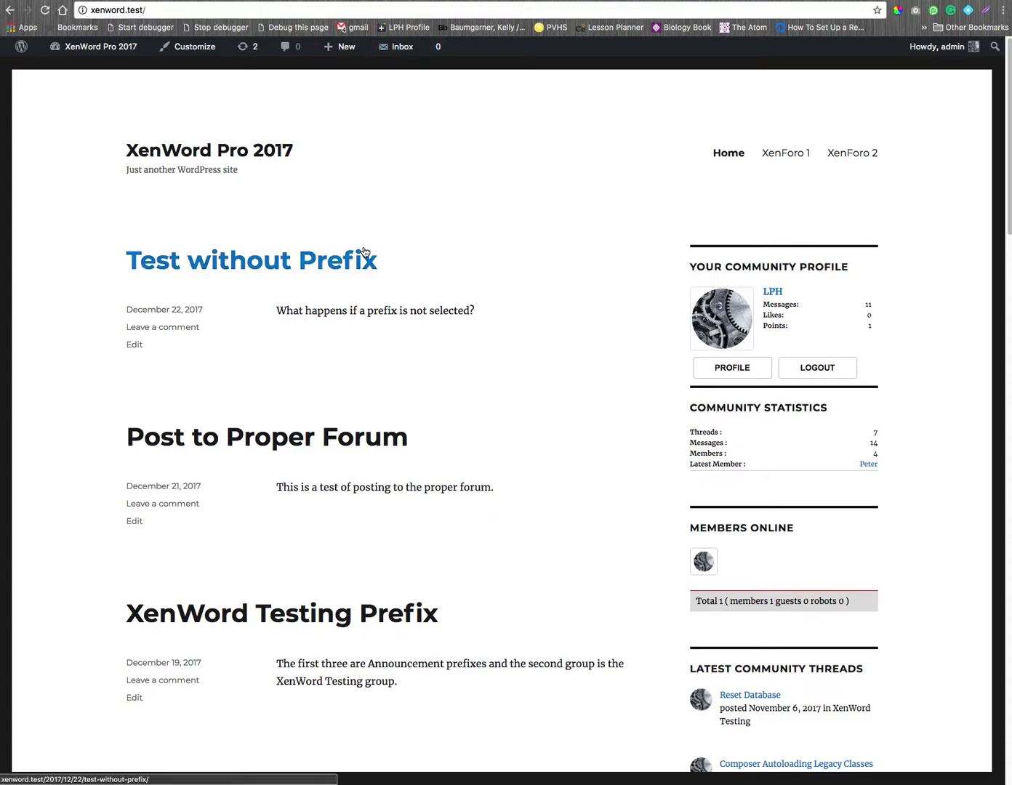
Step: Log out of the community, log back in, then go to the WordPress Dashboard
left_click(809, 371)
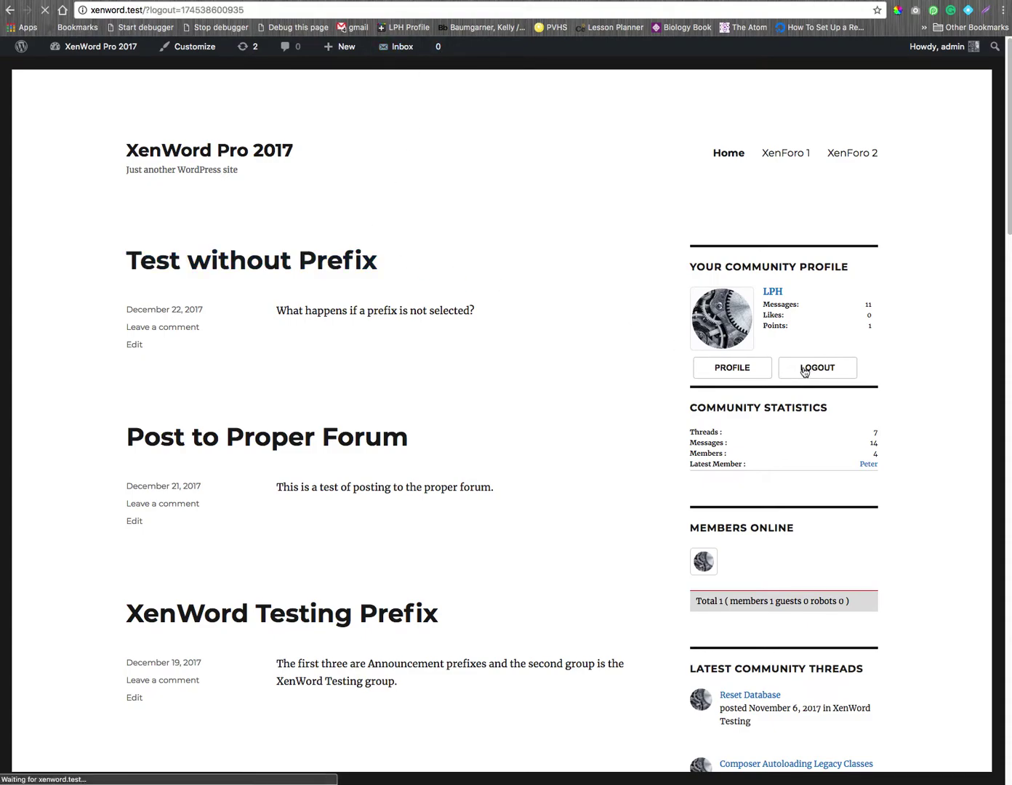
left_click(709, 365)
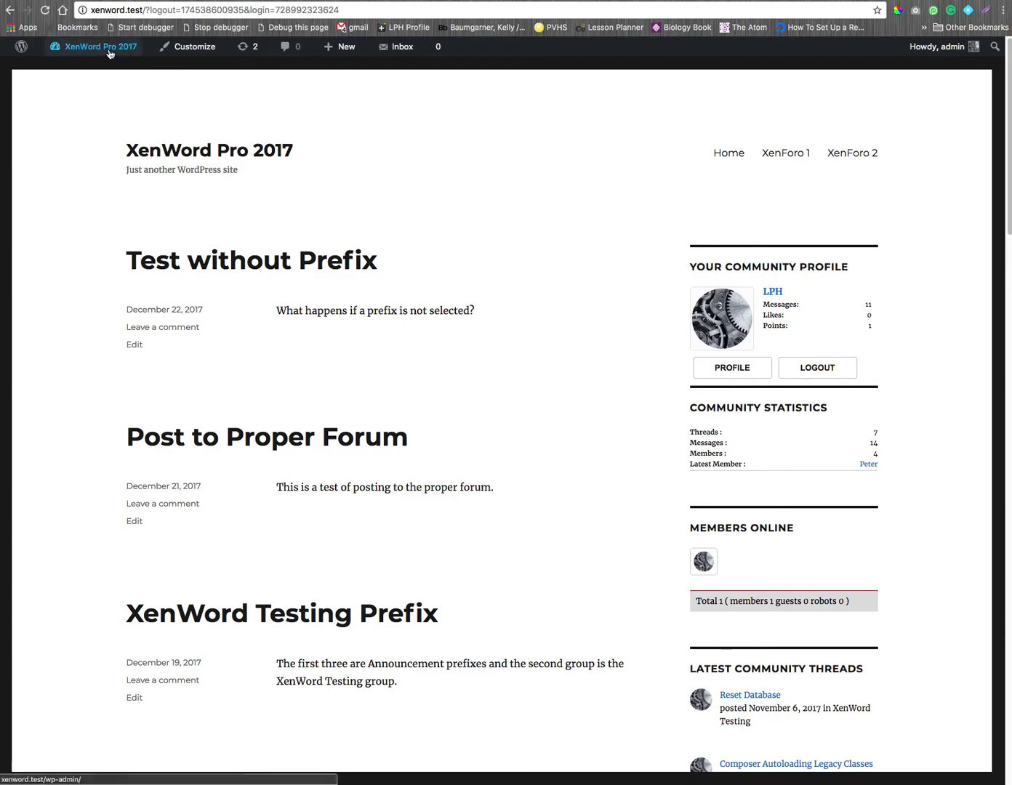
mouse_move(110, 53)
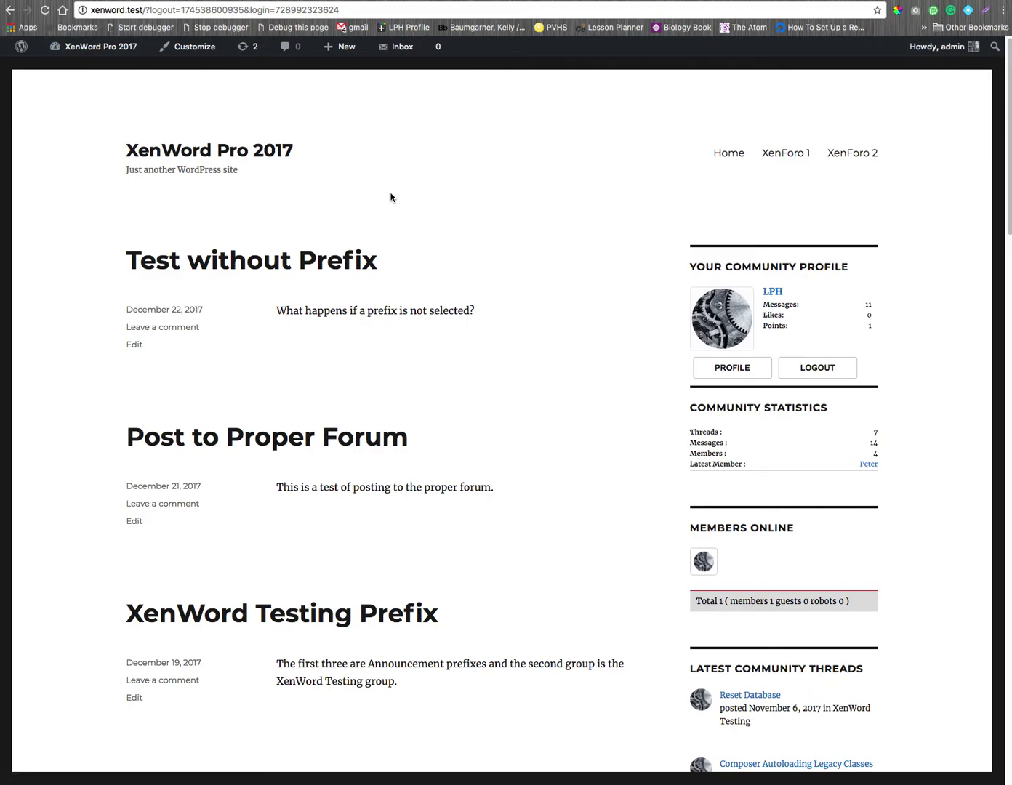
left_click(84, 70)
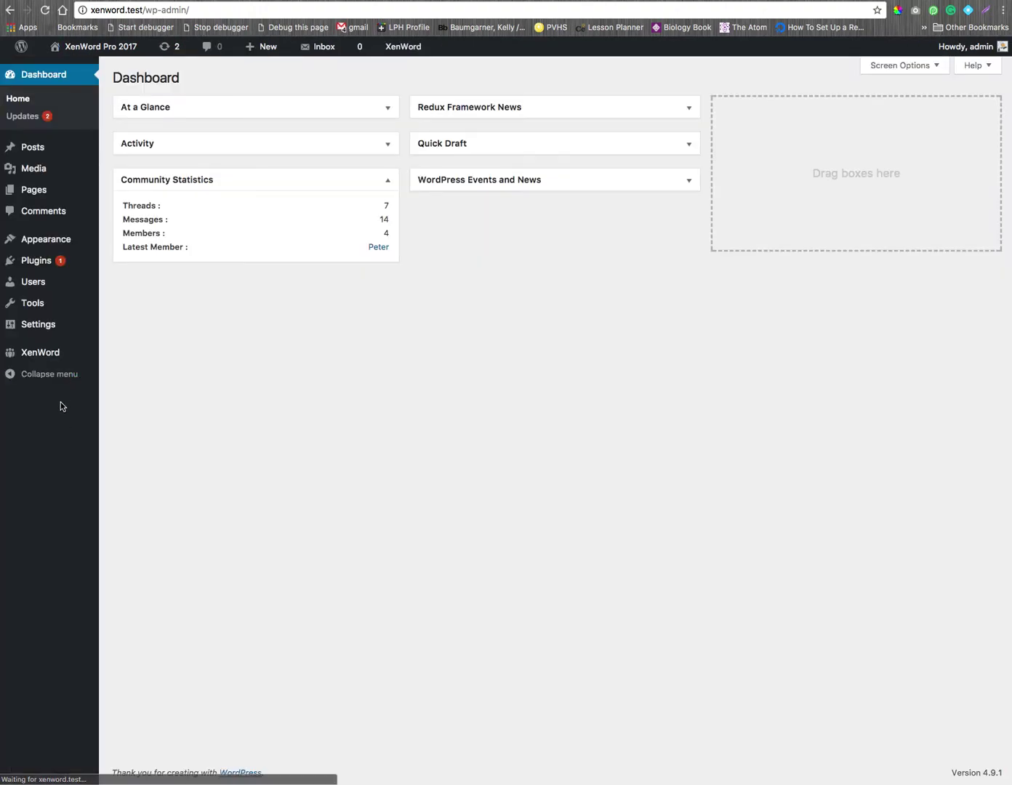
Step: Set Enable XenWord For XenForo 1 to Off, save, and show the Absolute Path settings
left_click(61, 354)
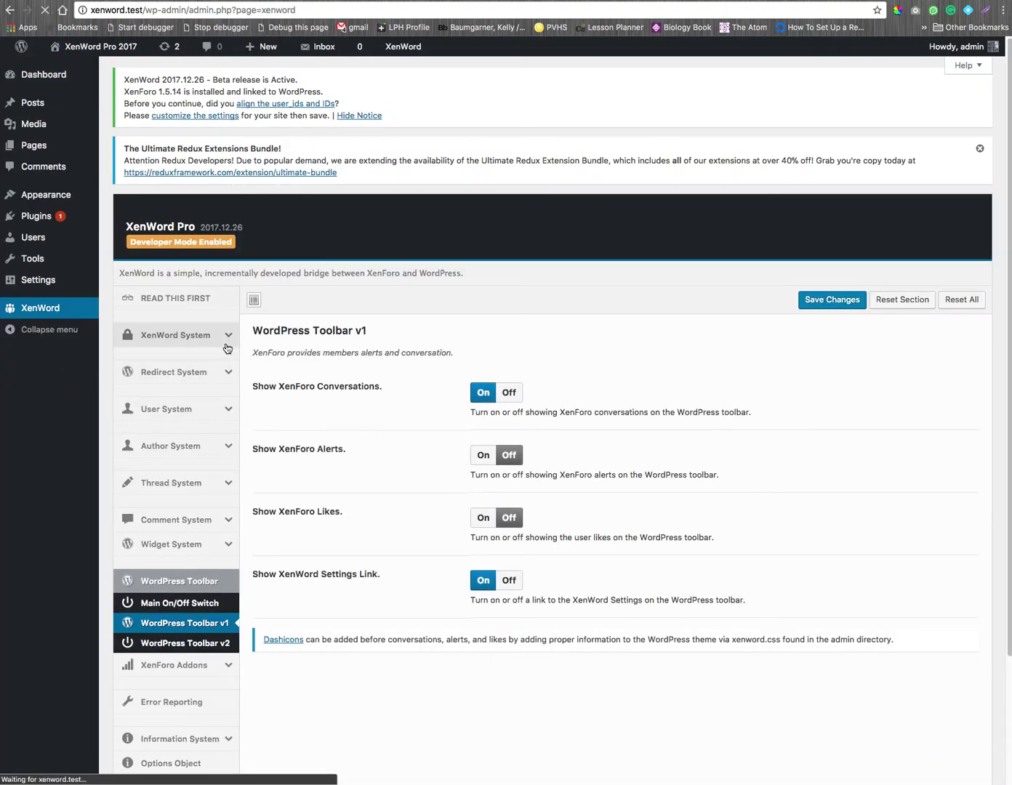
left_click(227, 346)
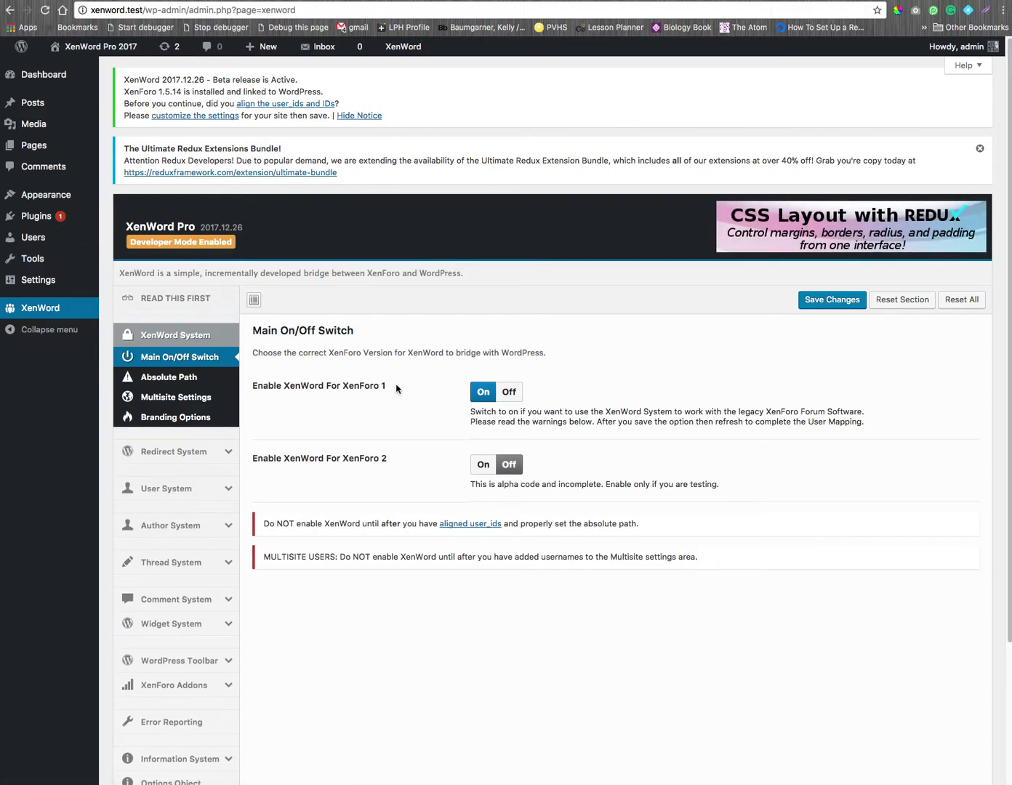
triple_click(358, 384)
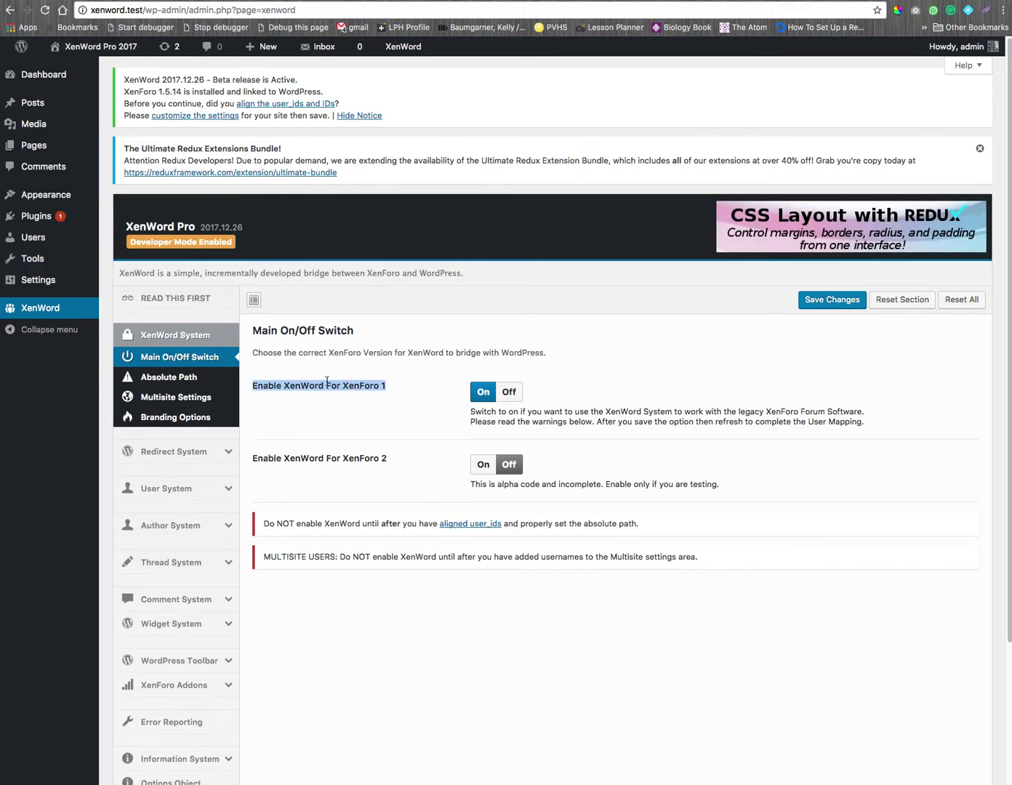
left_click(509, 392)
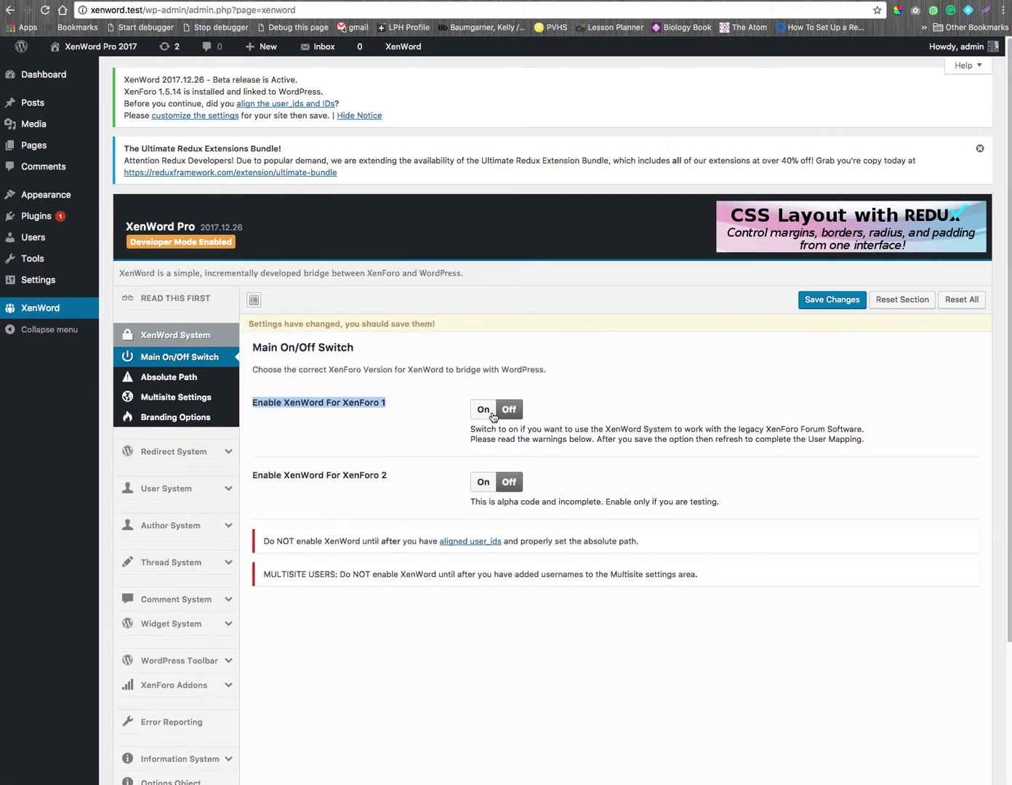
left_click(831, 307)
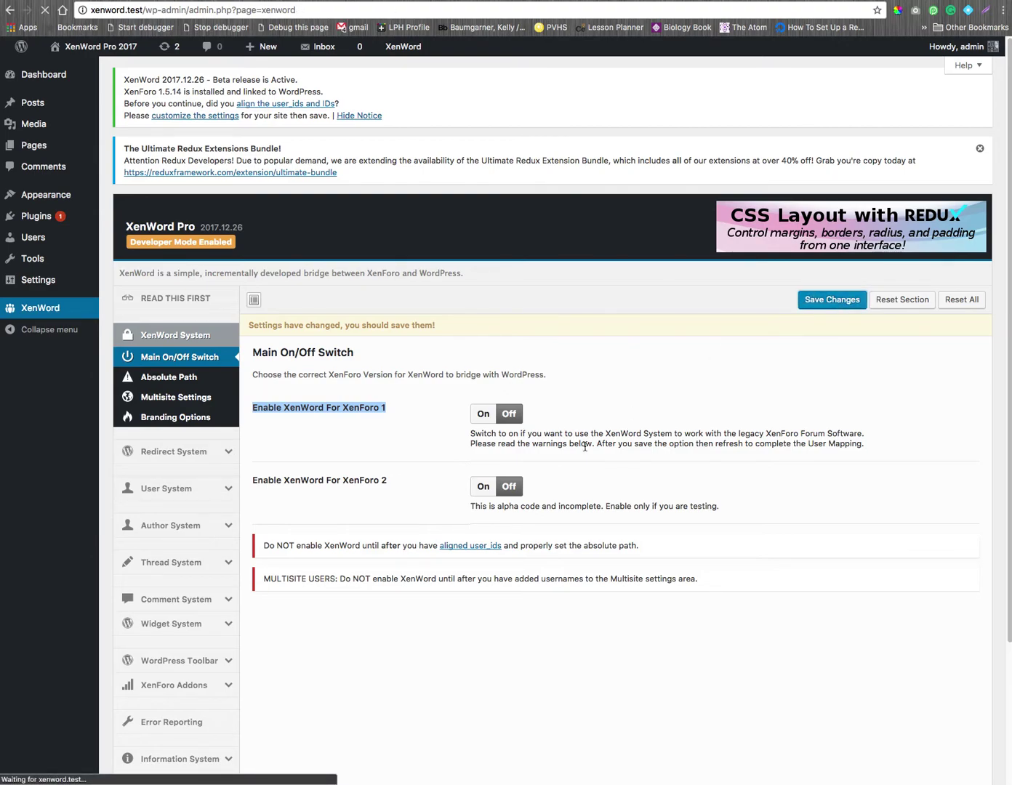
left_click(201, 386)
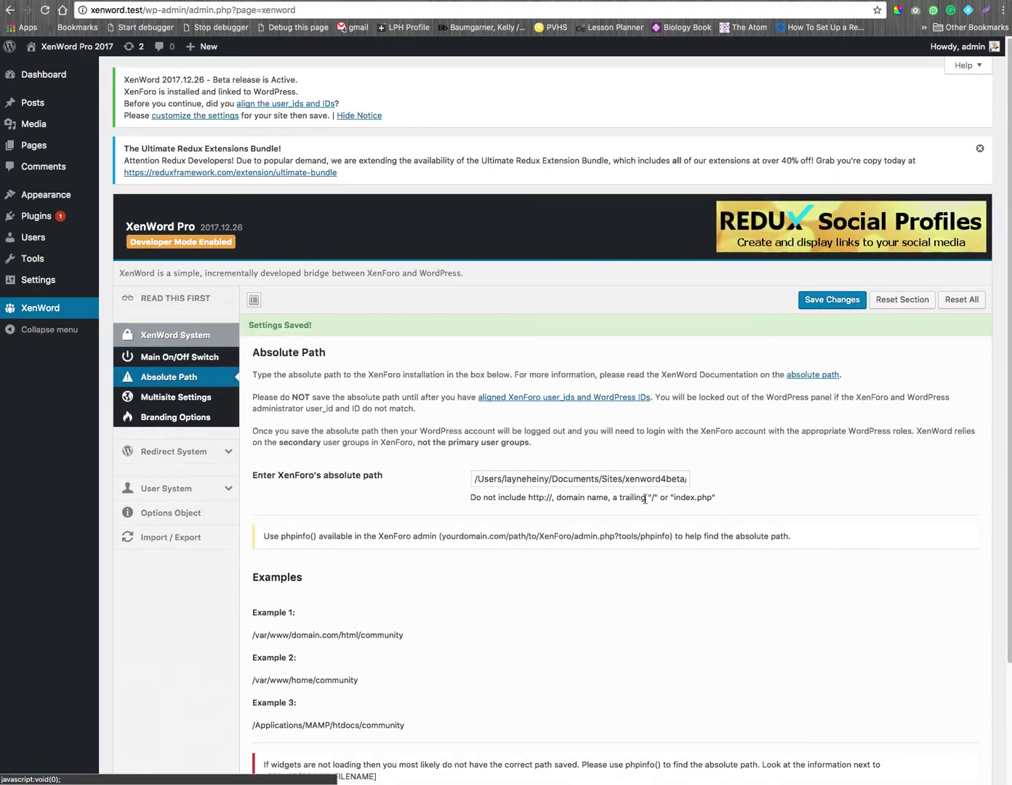
Step: Change the XenForo folder name in the absolute path to 'community'
left_click_drag(678, 480, 796, 495)
double_click(684, 480)
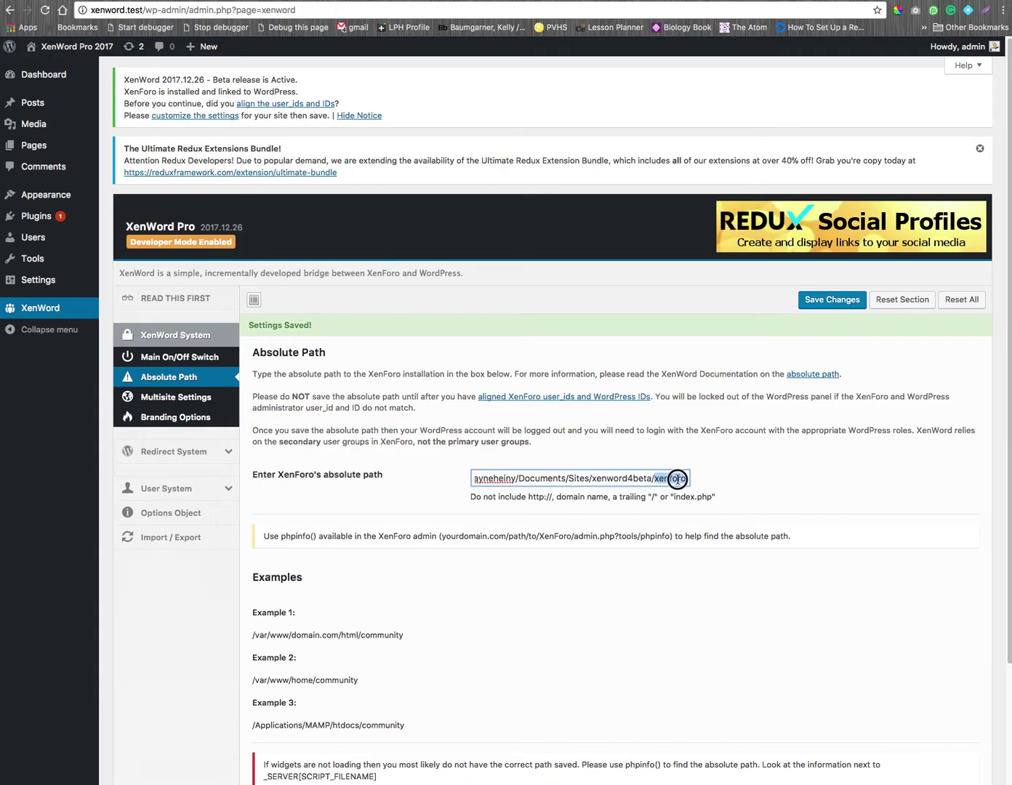
type("community")
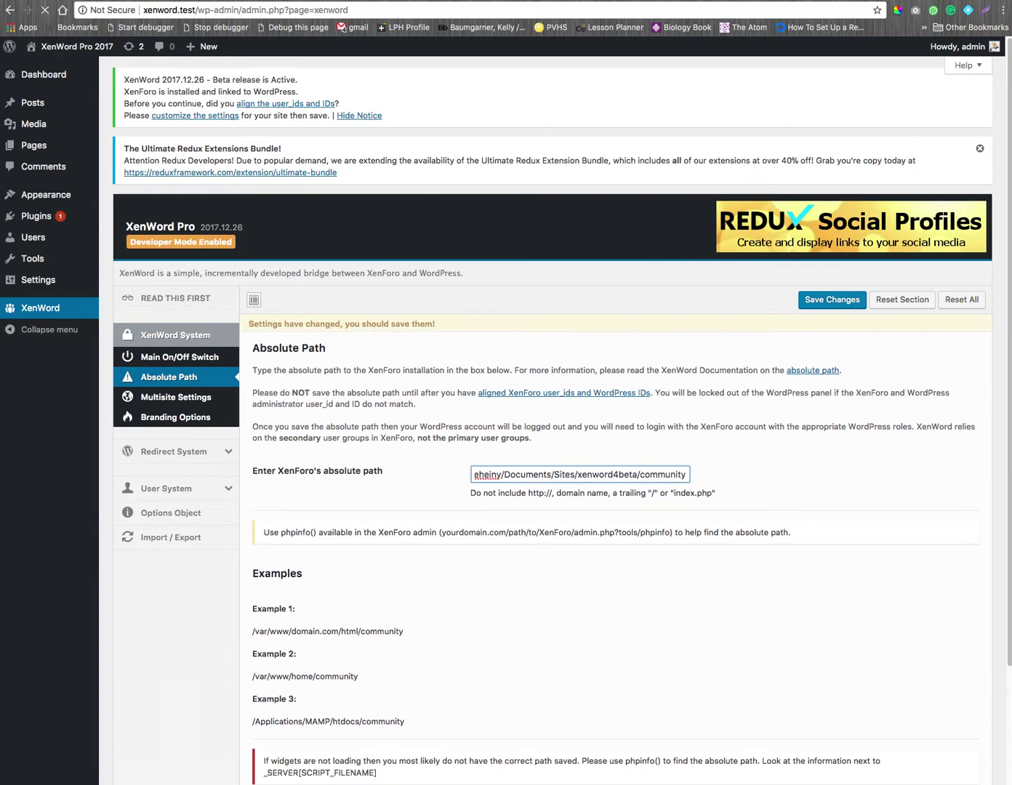
key("Return")
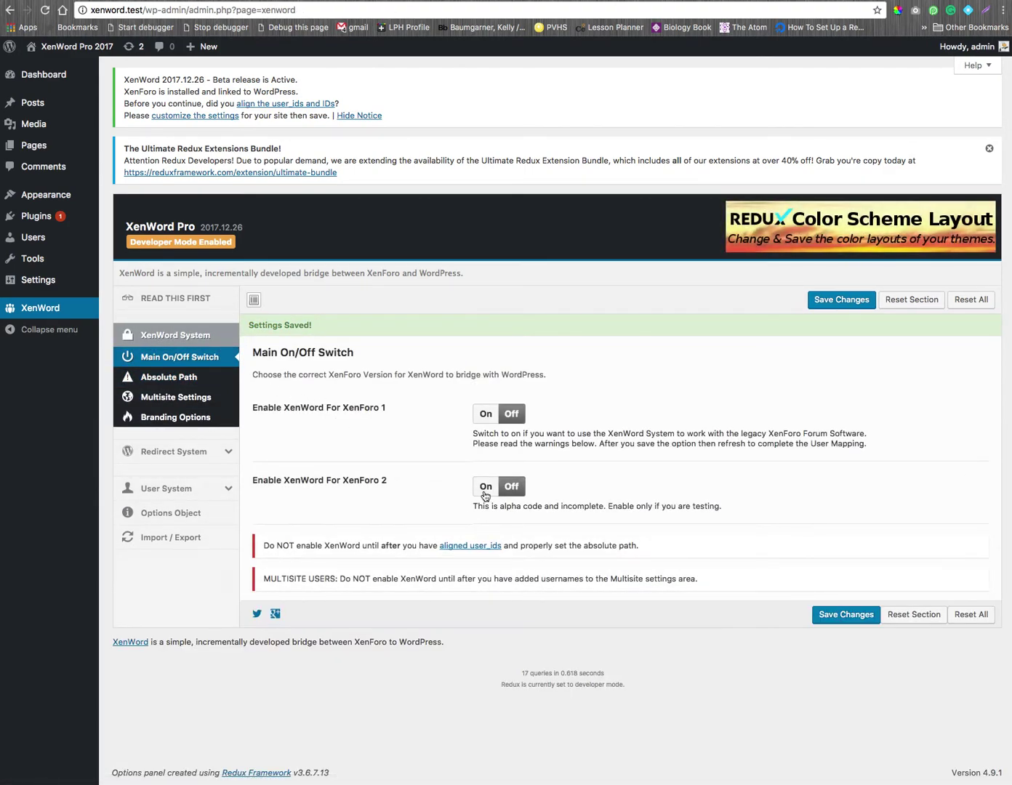
Step: Enable and save the XenForo 2 bridge, log in to the forum, and return home
left_click(486, 496)
left_click(849, 302)
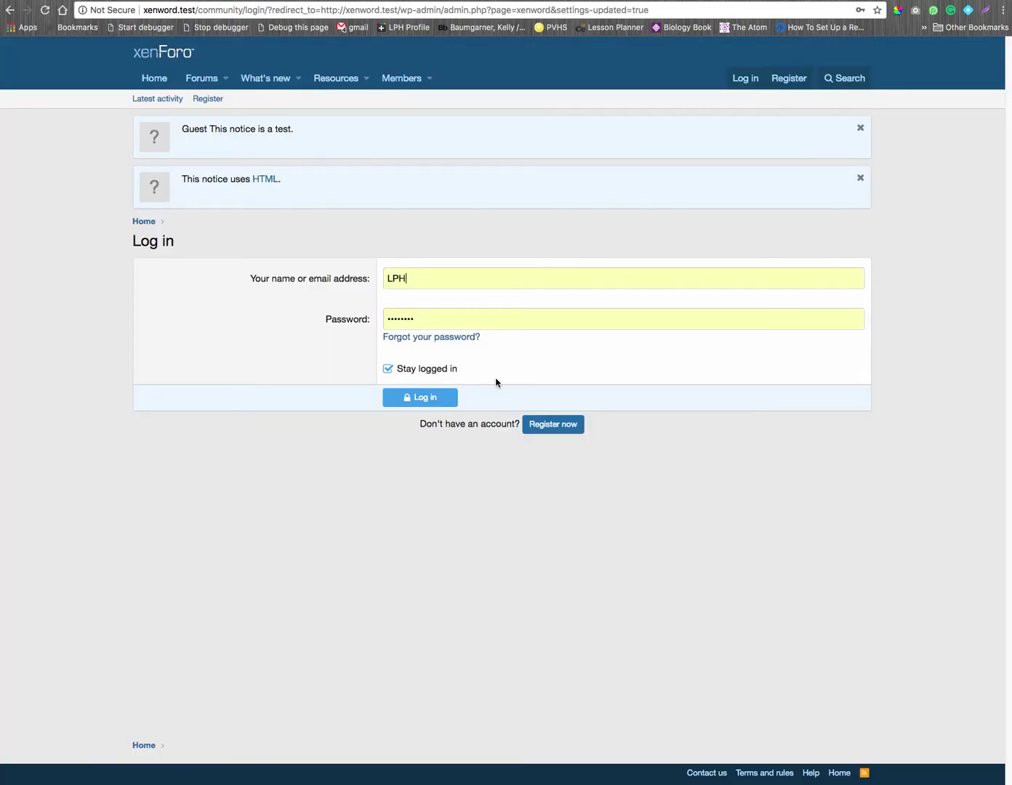
left_click(416, 399)
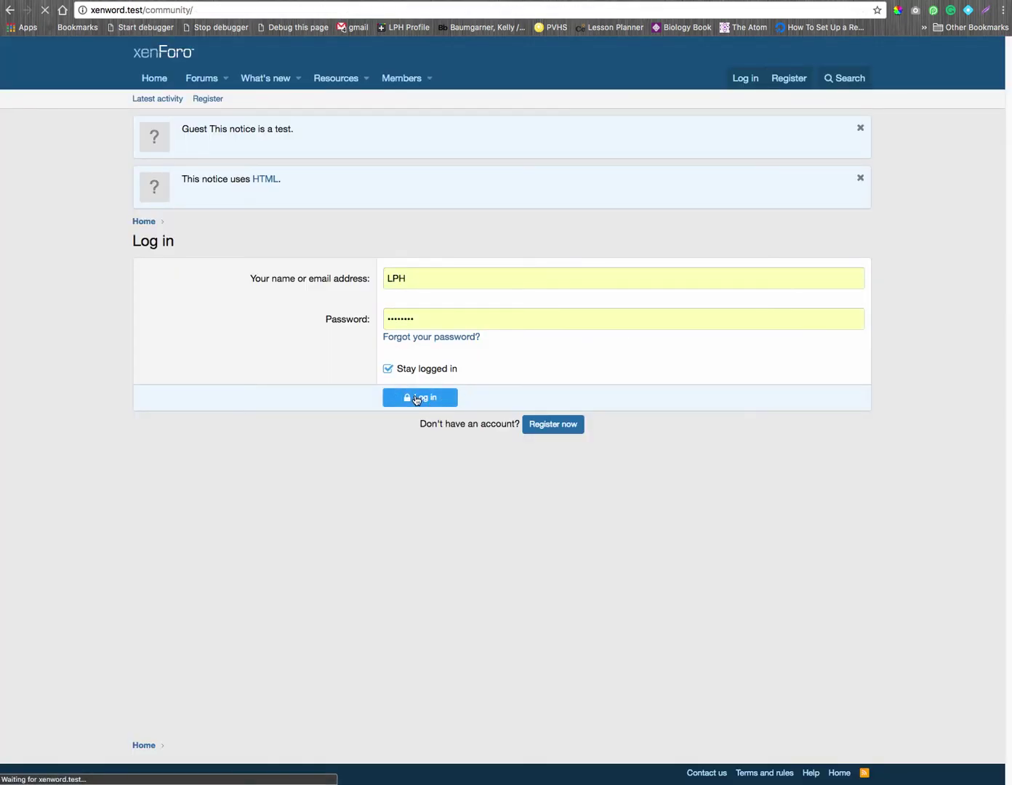
left_click(156, 106)
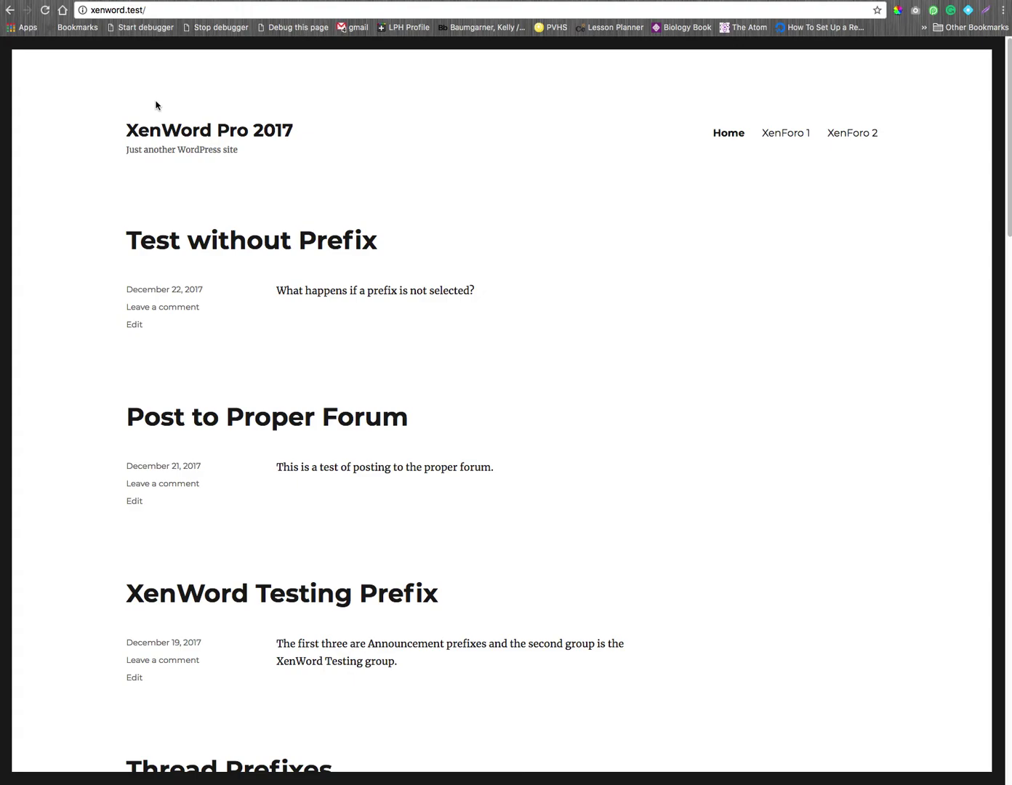
Step: Go to wp-admin, open XenWord and expand its User System settings
left_click(166, 8)
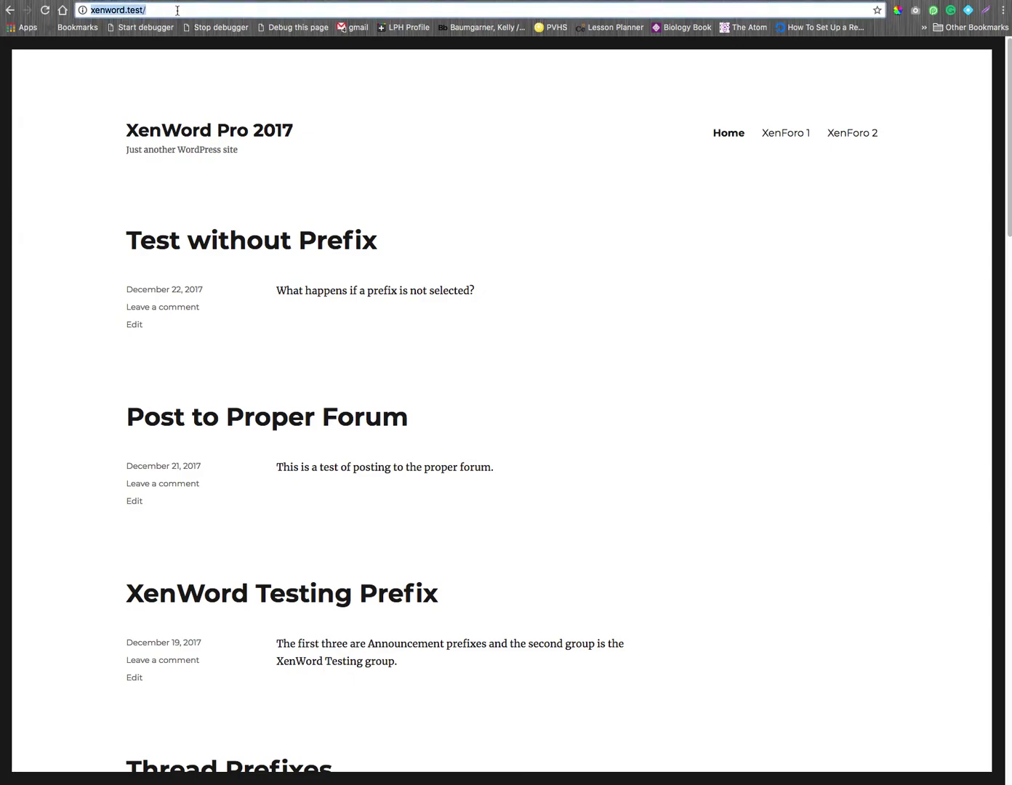
left_click(177, 10)
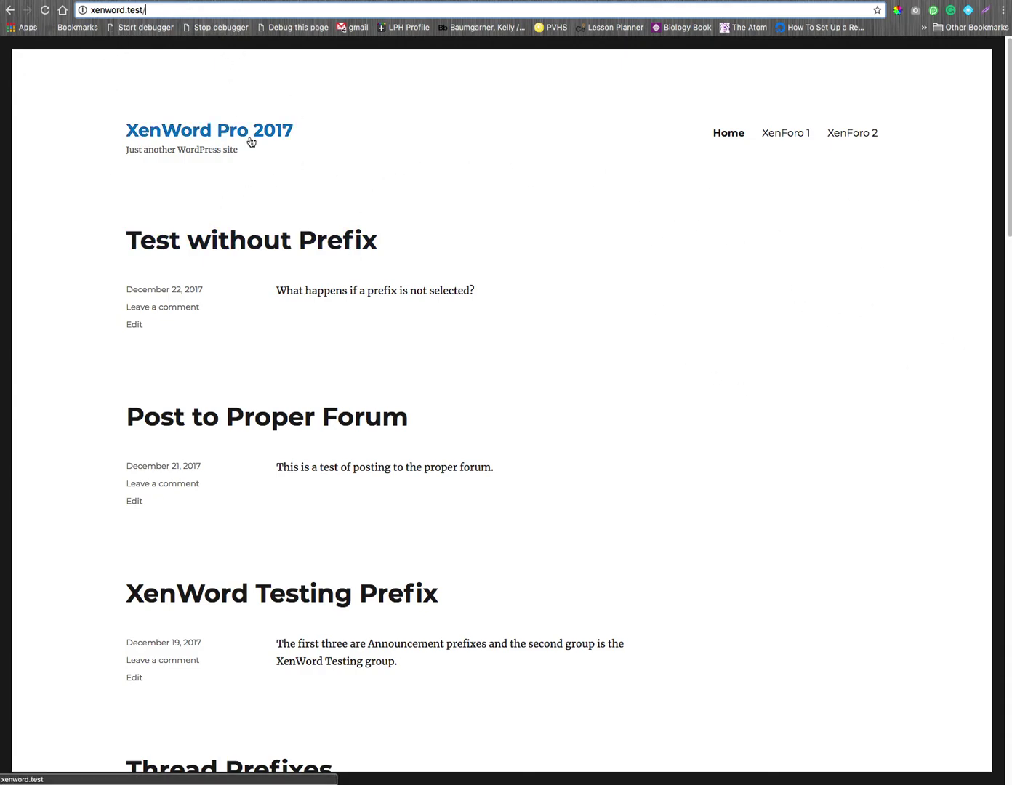
type("wp-ad")
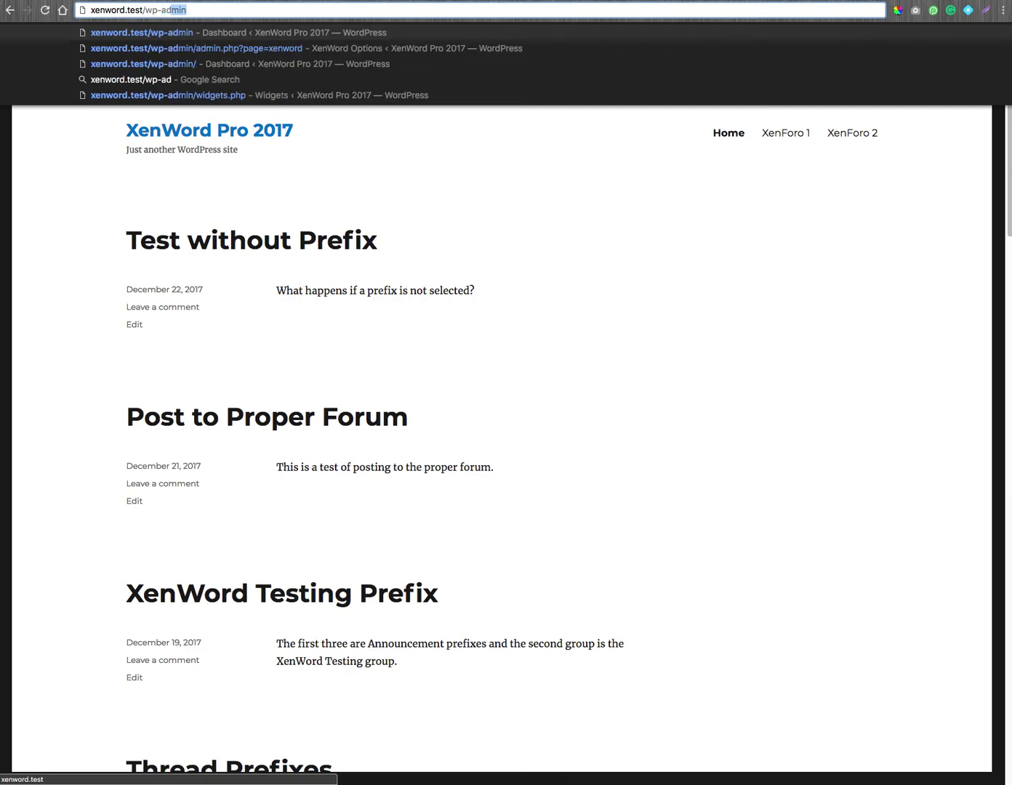
key("Return")
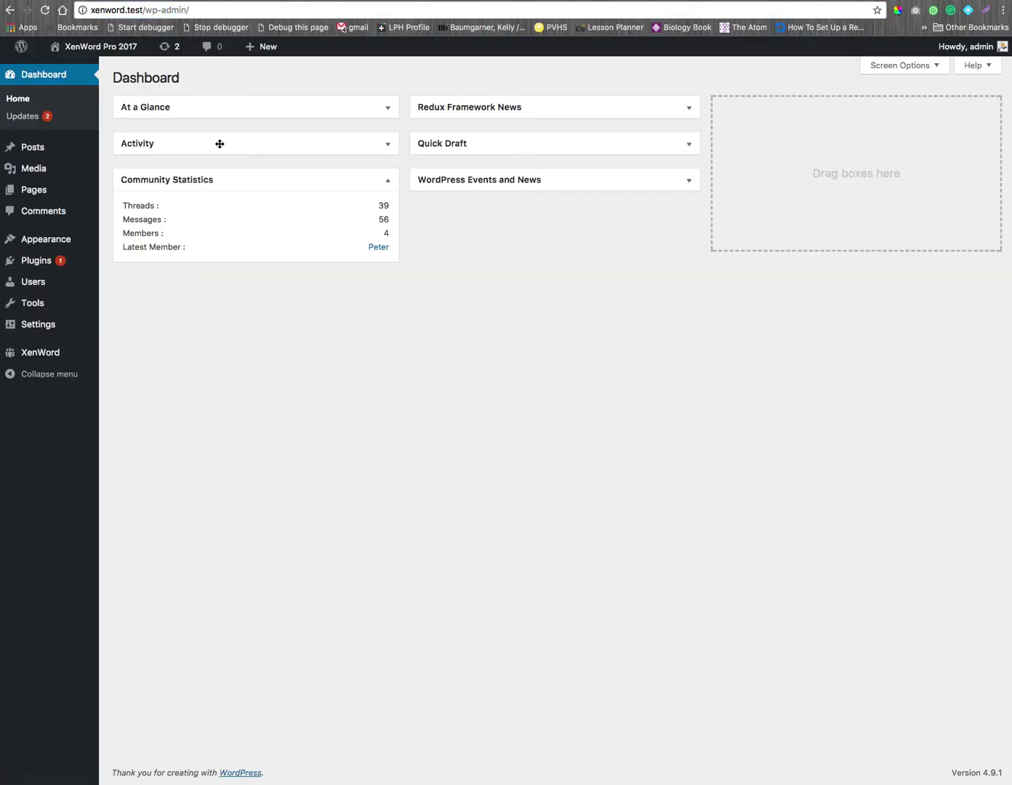
left_click(69, 353)
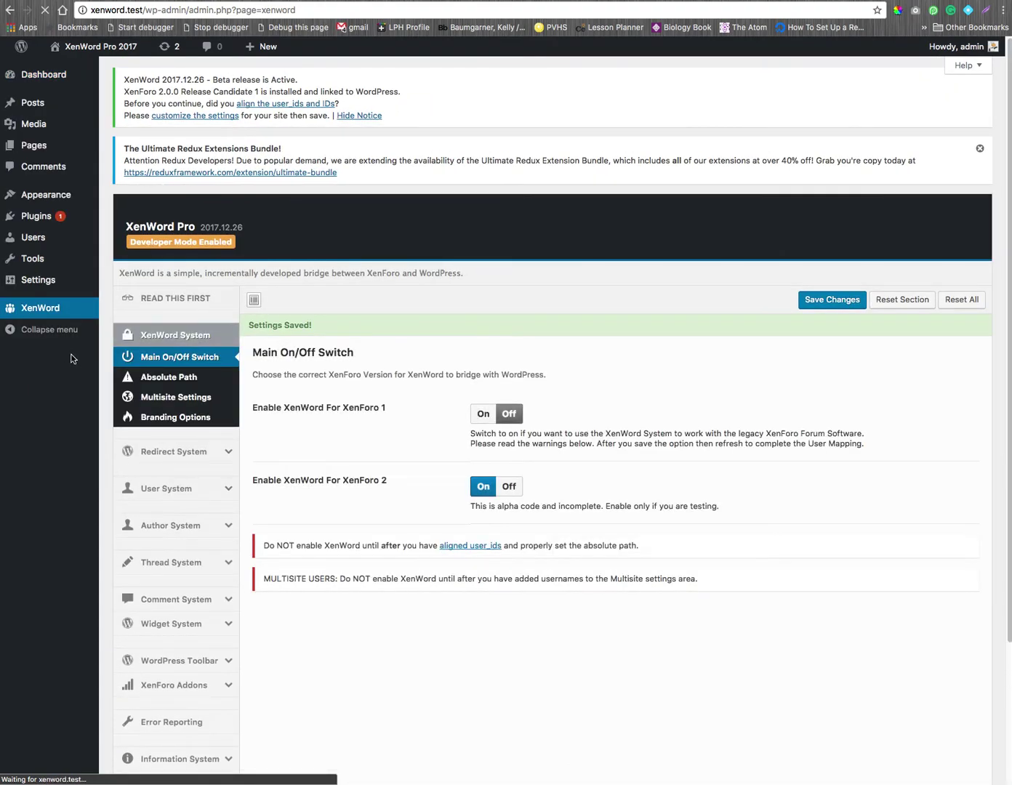
left_click(182, 486)
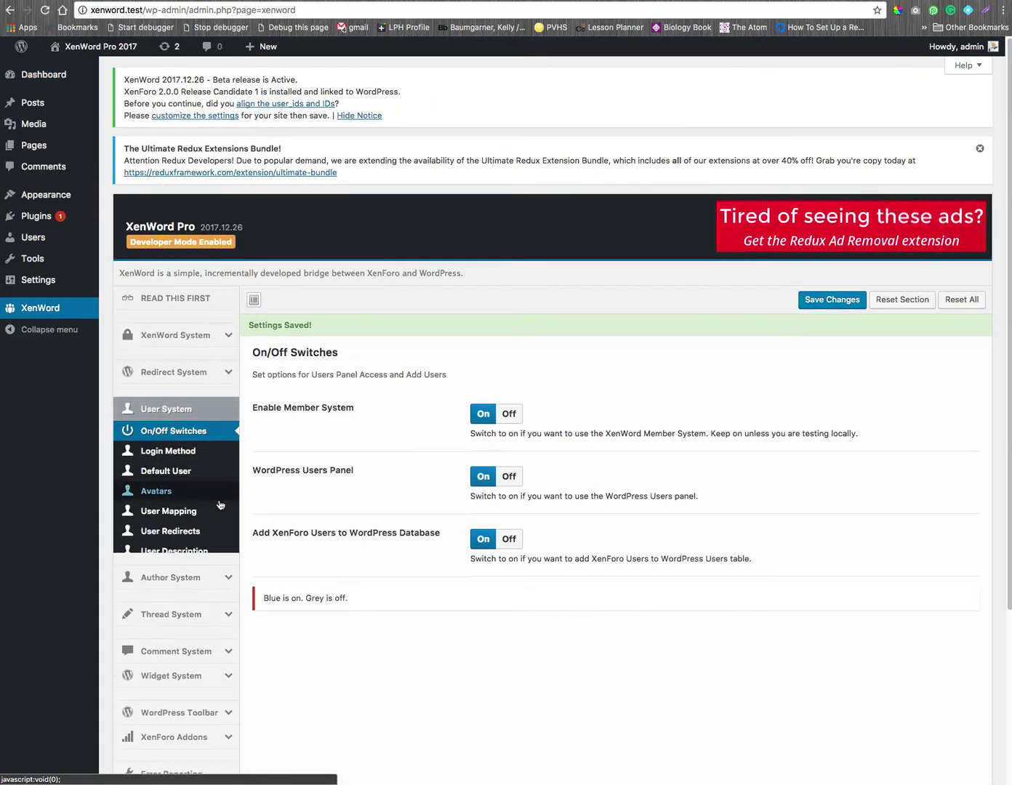
Step: In User Mapping, map WordPress Administrator to Administrator and Contributor to Contributor
left_click(173, 511)
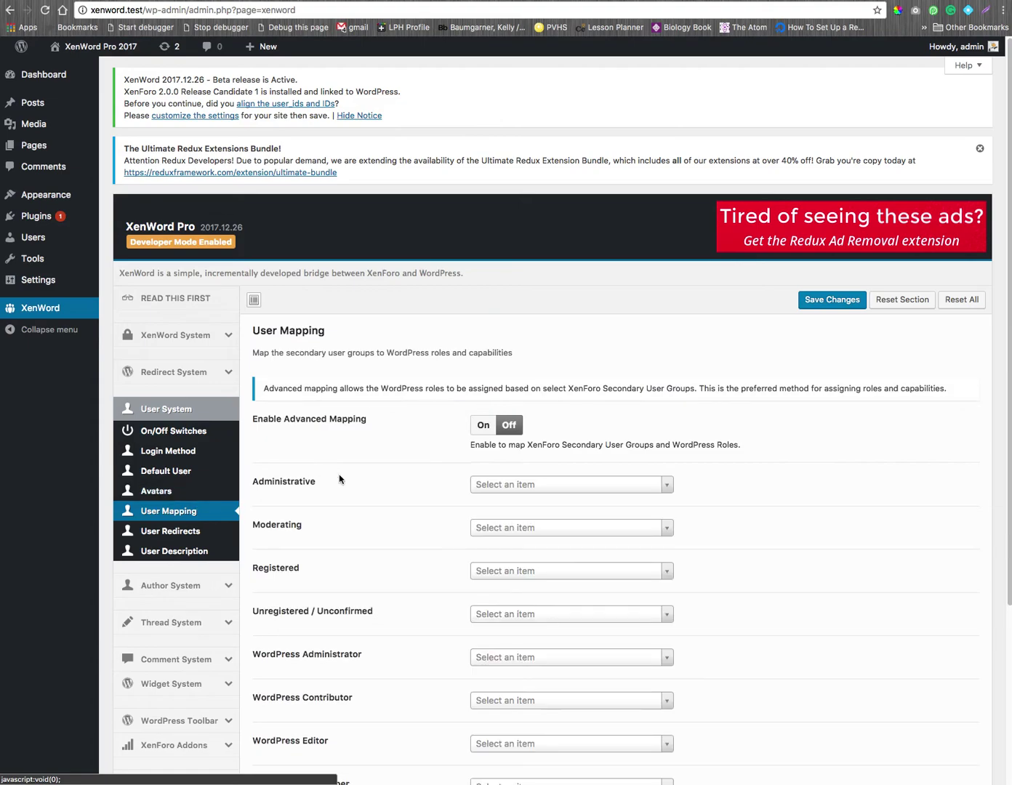
scroll(426, 566, "down", 1)
scroll(404, 669, "down", 5)
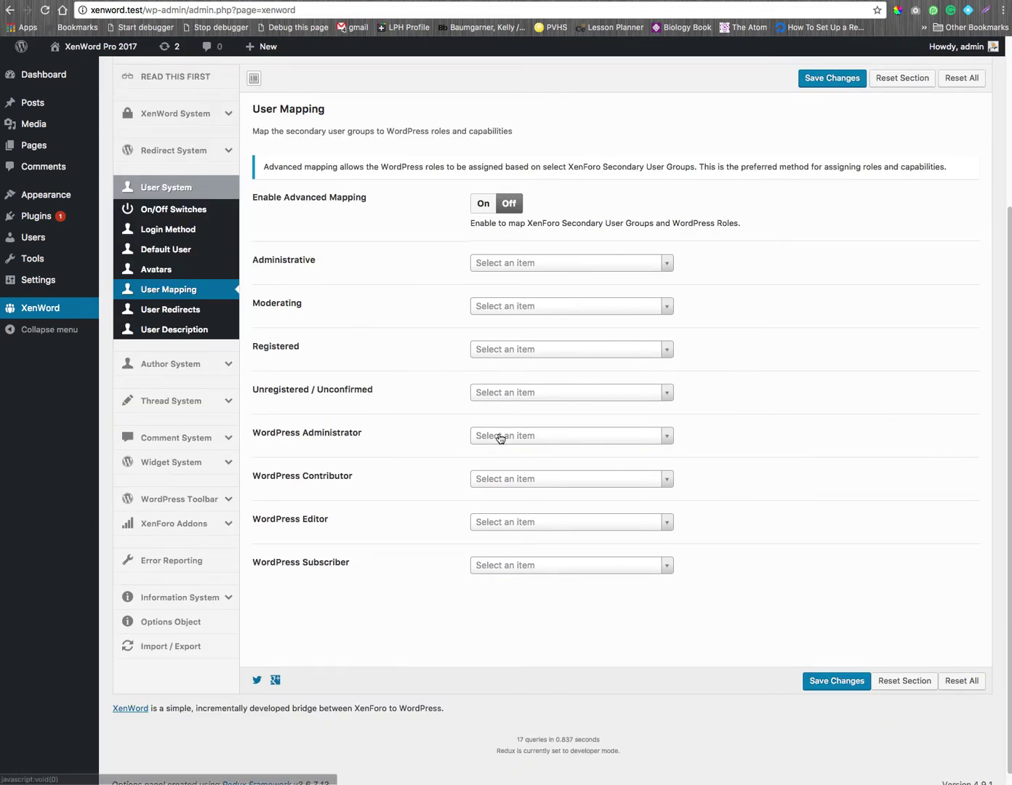
left_click(497, 437)
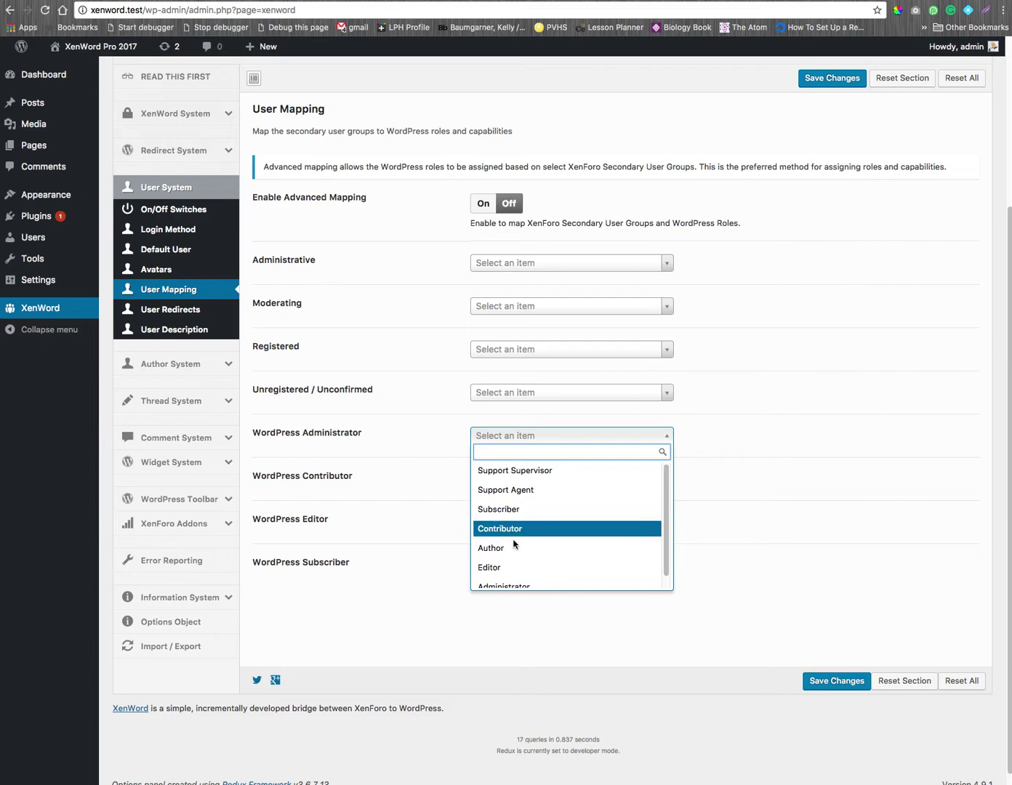
left_click(516, 582)
left_click(497, 500)
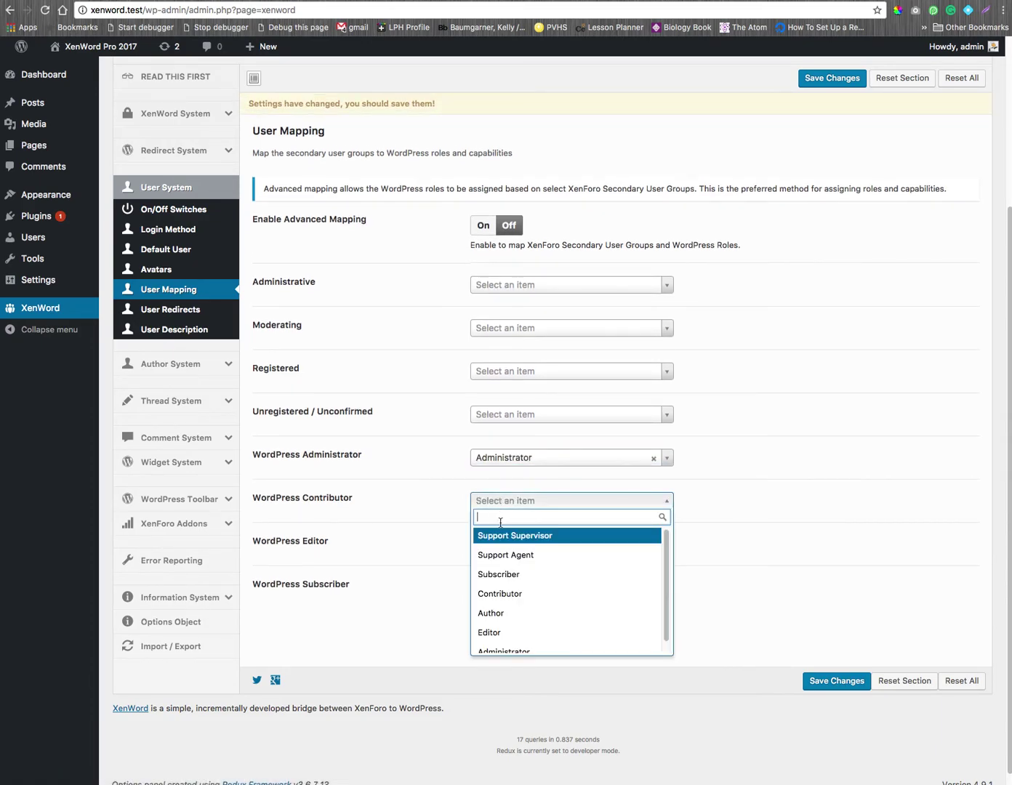
left_click(513, 594)
Step: Map Editor to Editor and Subscriber to Subscriber, turn Advanced Mapping On, and save
left_click(511, 547)
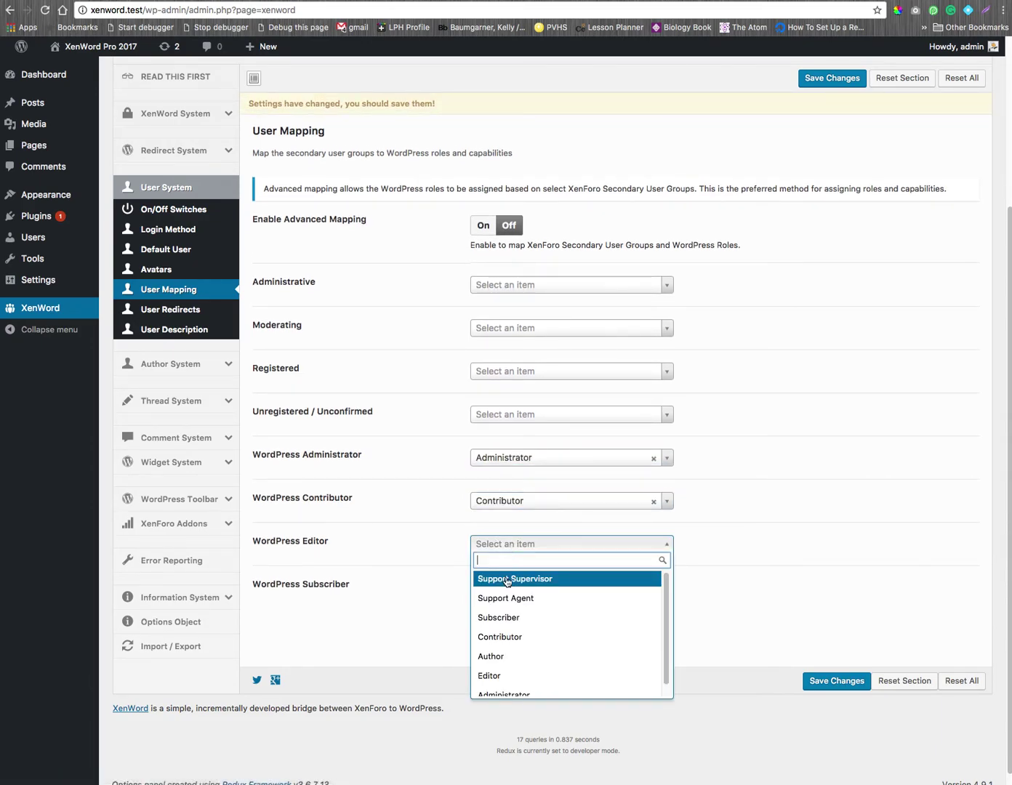
left_click(513, 676)
left_click(517, 589)
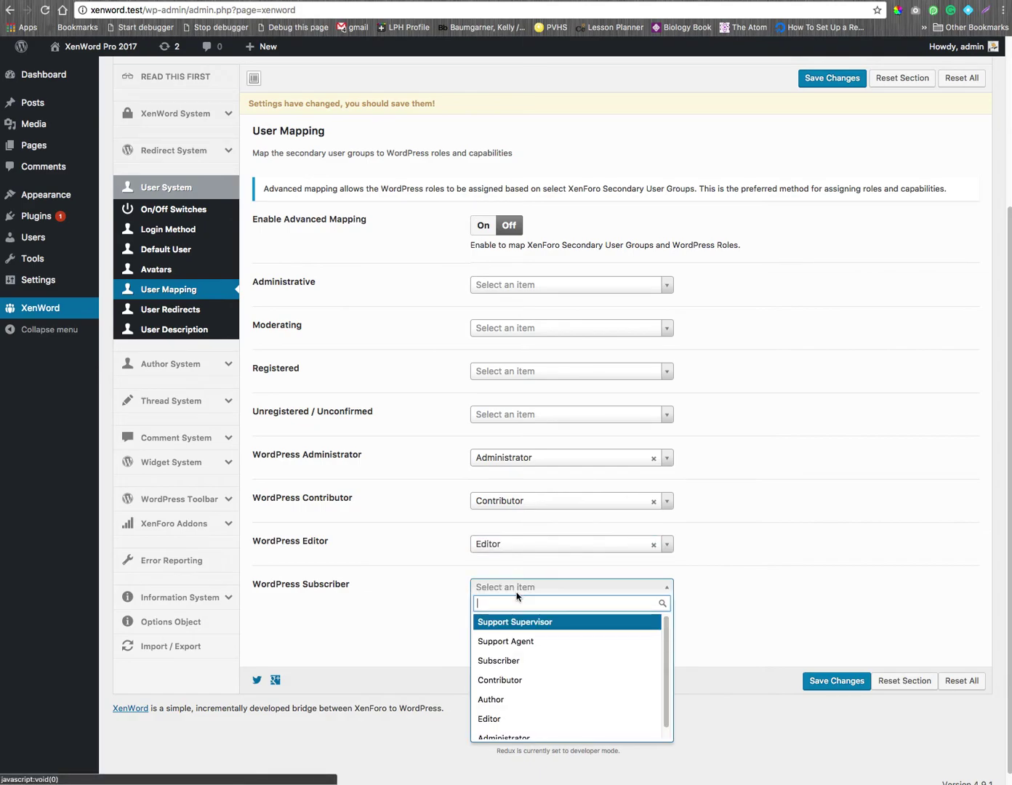
left_click(511, 647)
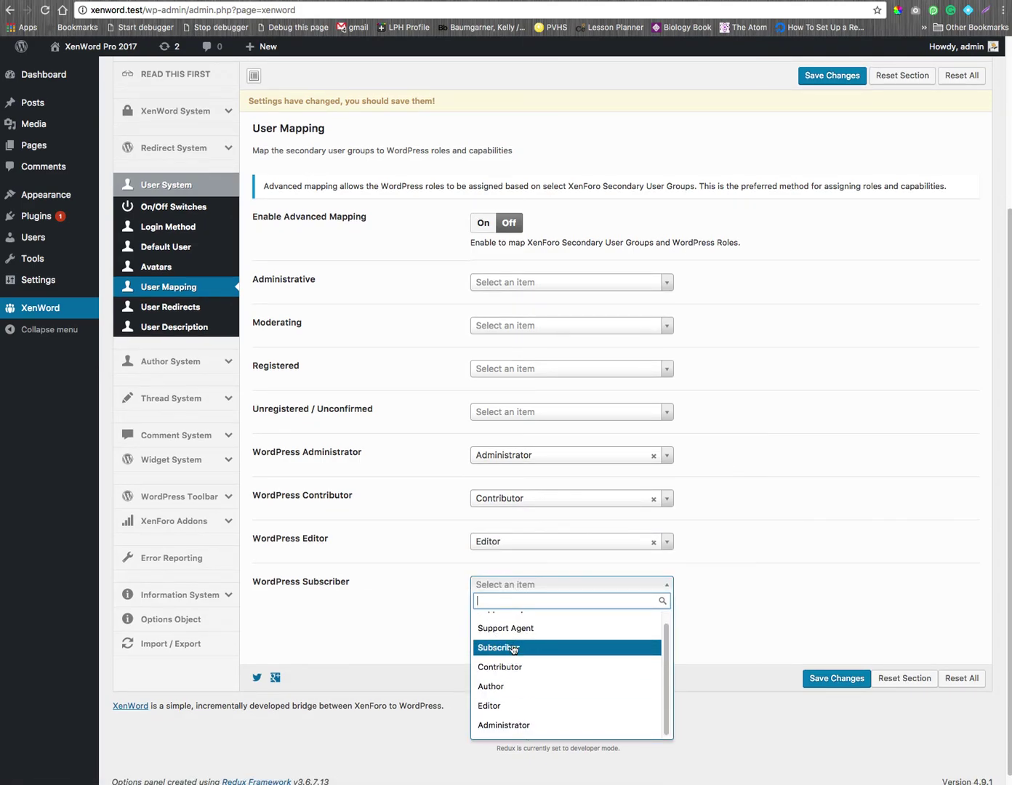
left_click(485, 220)
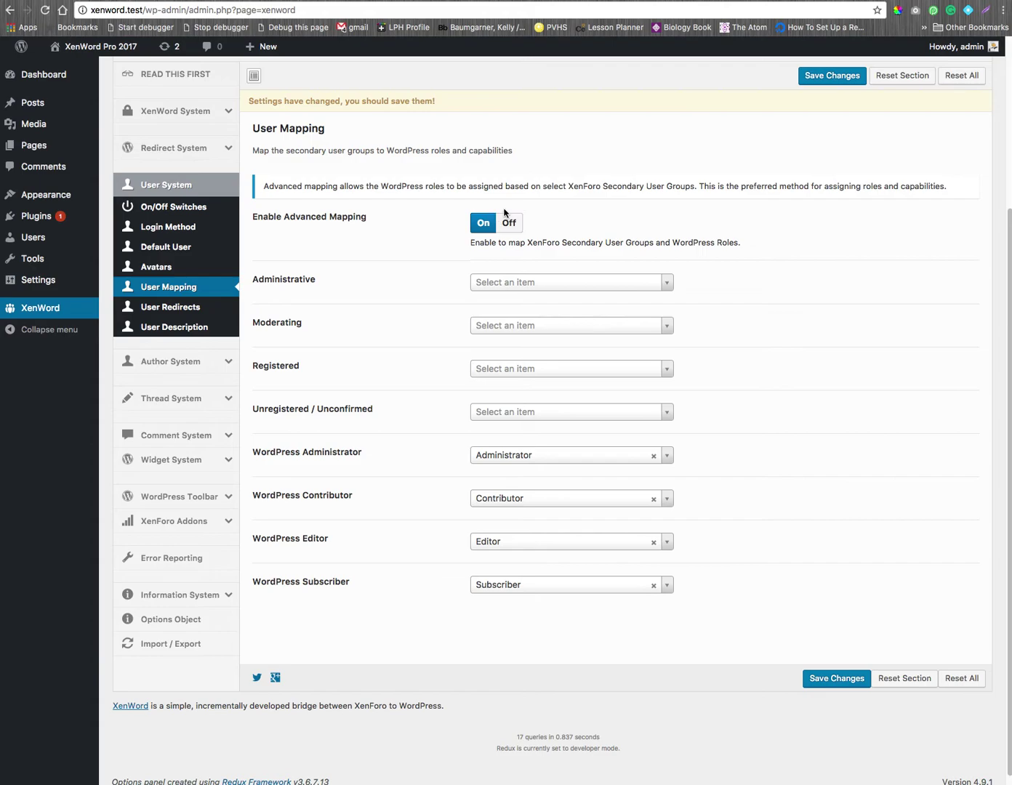
left_click(812, 77)
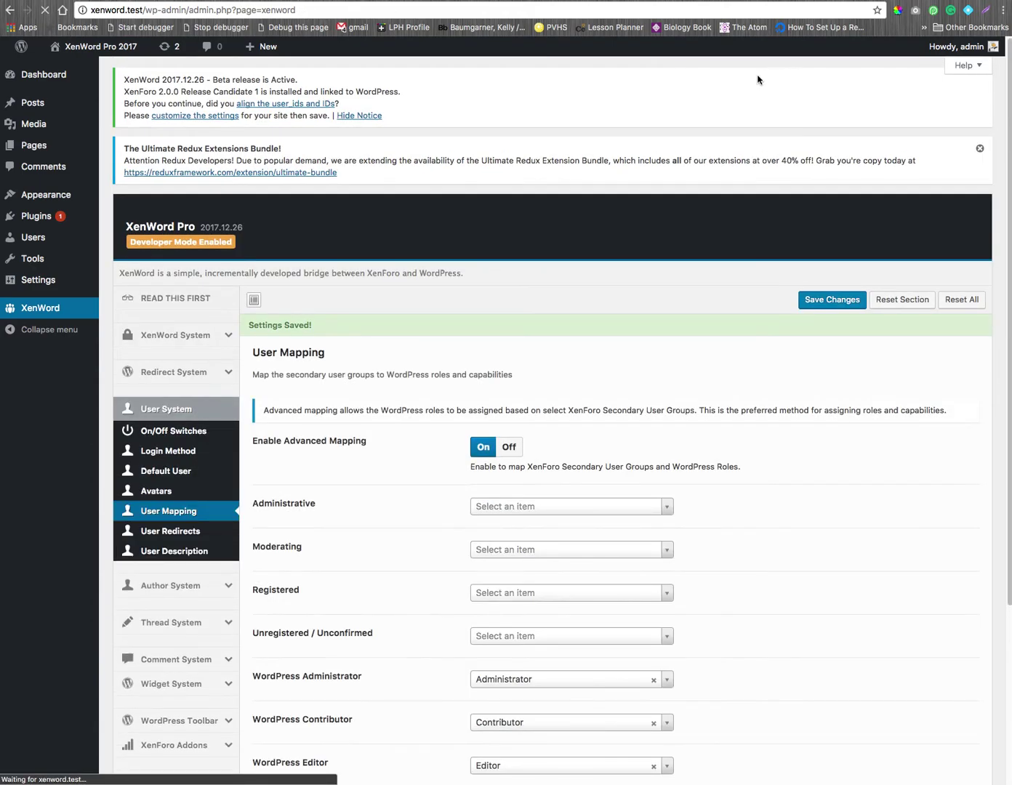
Step: Save the WordPress Toolbar main switch settings with Show the WordPress toolbar left On
scroll(378, 429, "down", 5)
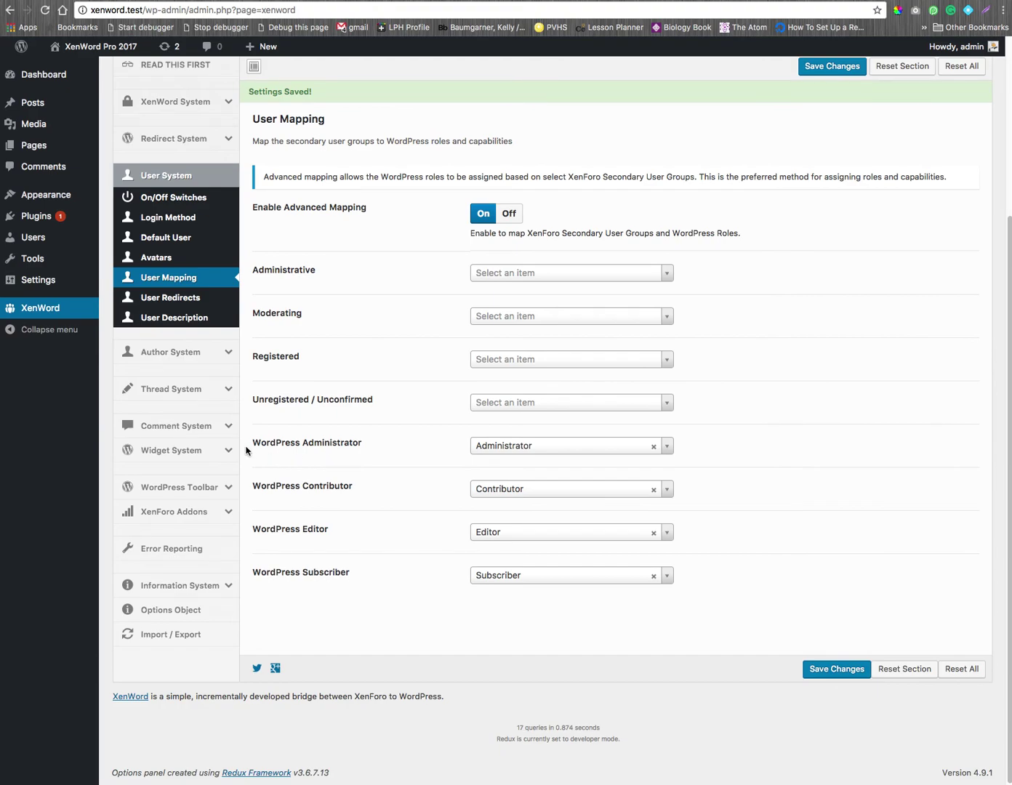
left_click(227, 487)
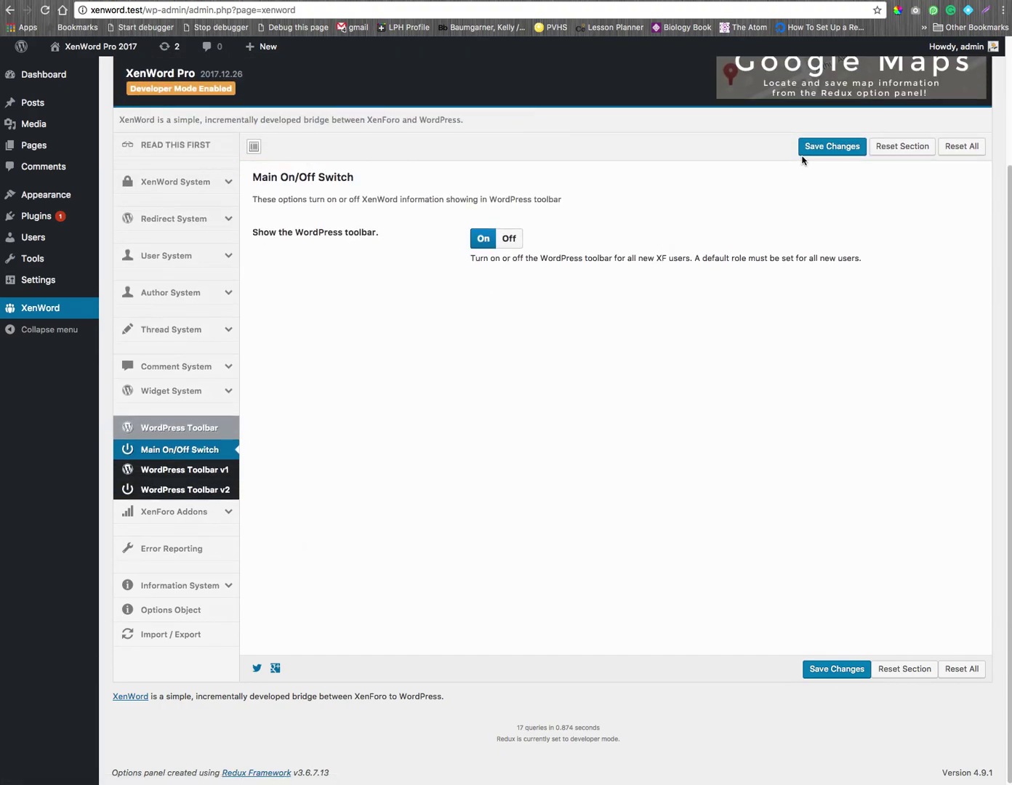
left_click(818, 147)
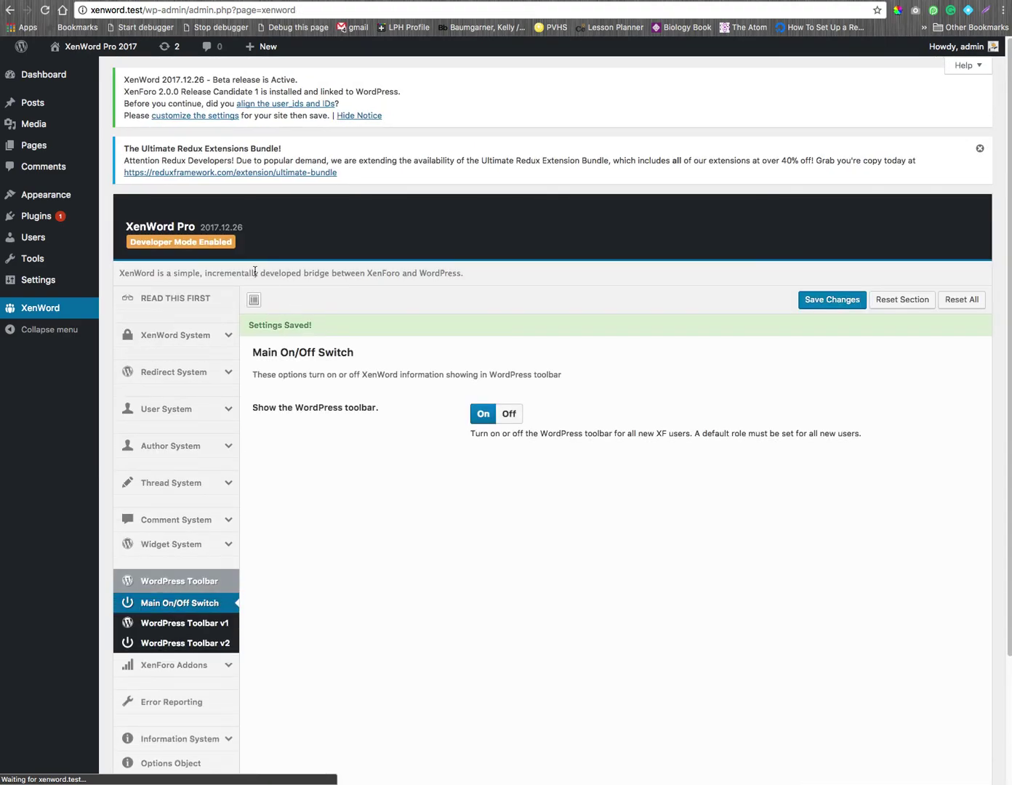
Step: Review the Sidebar widgets, then visit the front page to see the community widgets
mouse_move(70, 203)
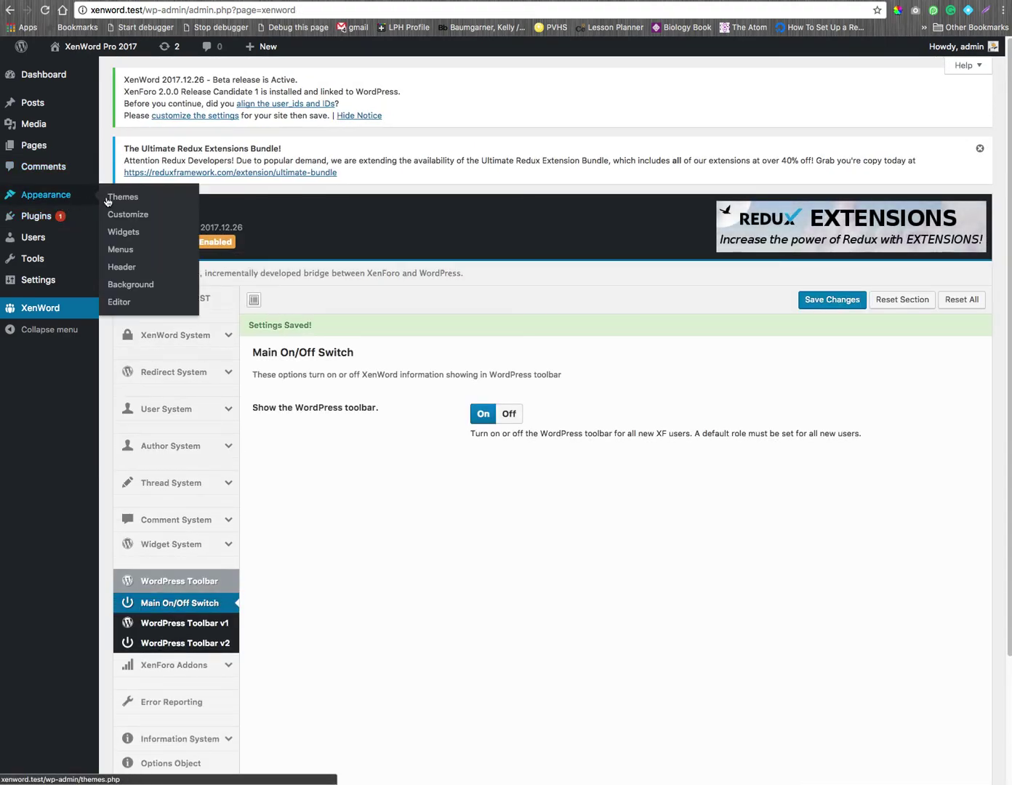
left_click(125, 233)
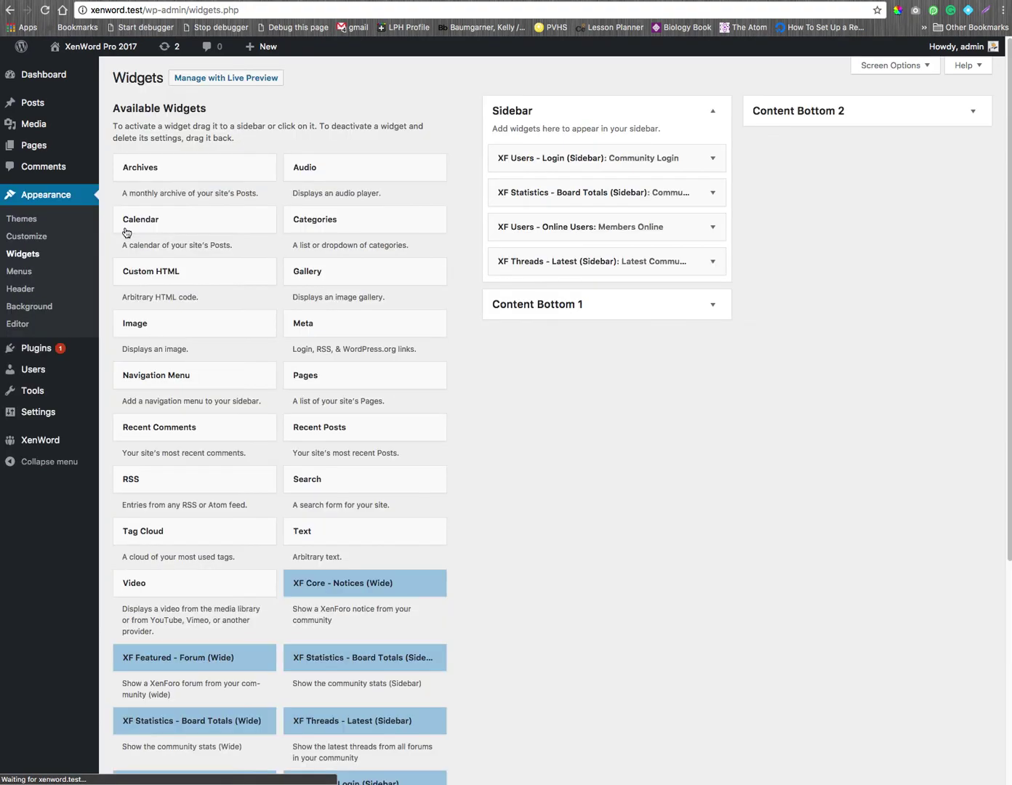
scroll(535, 467, "down", 5)
scroll(474, 393, "up", 5)
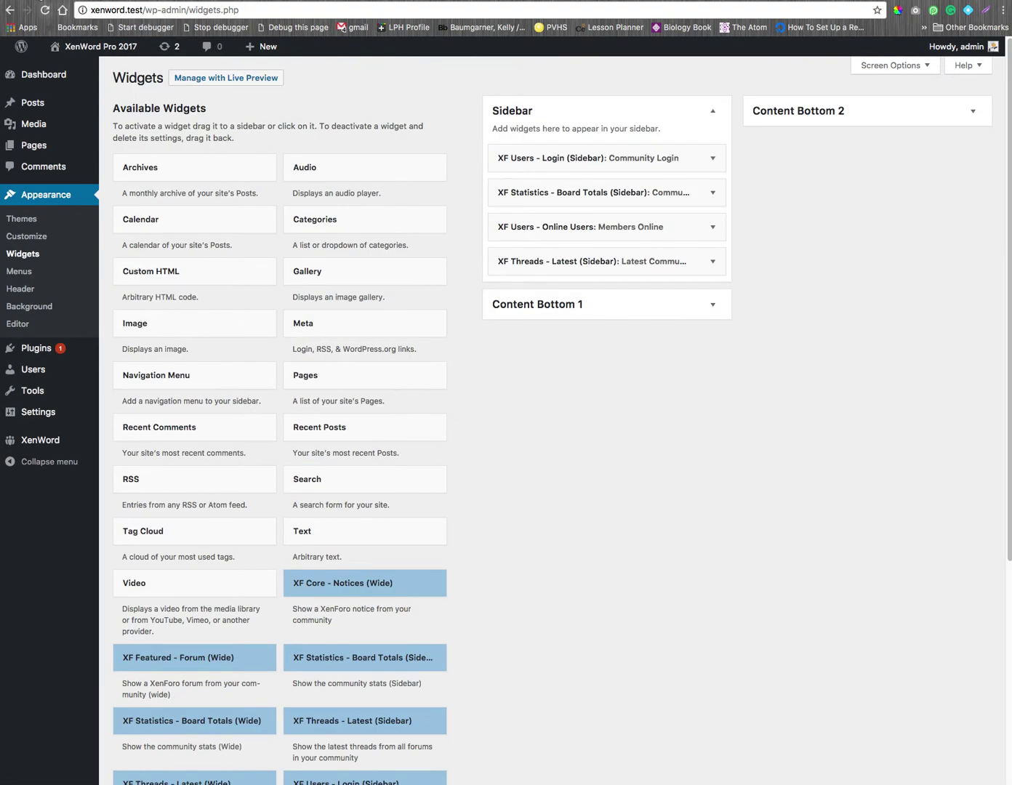
left_click(82, 68)
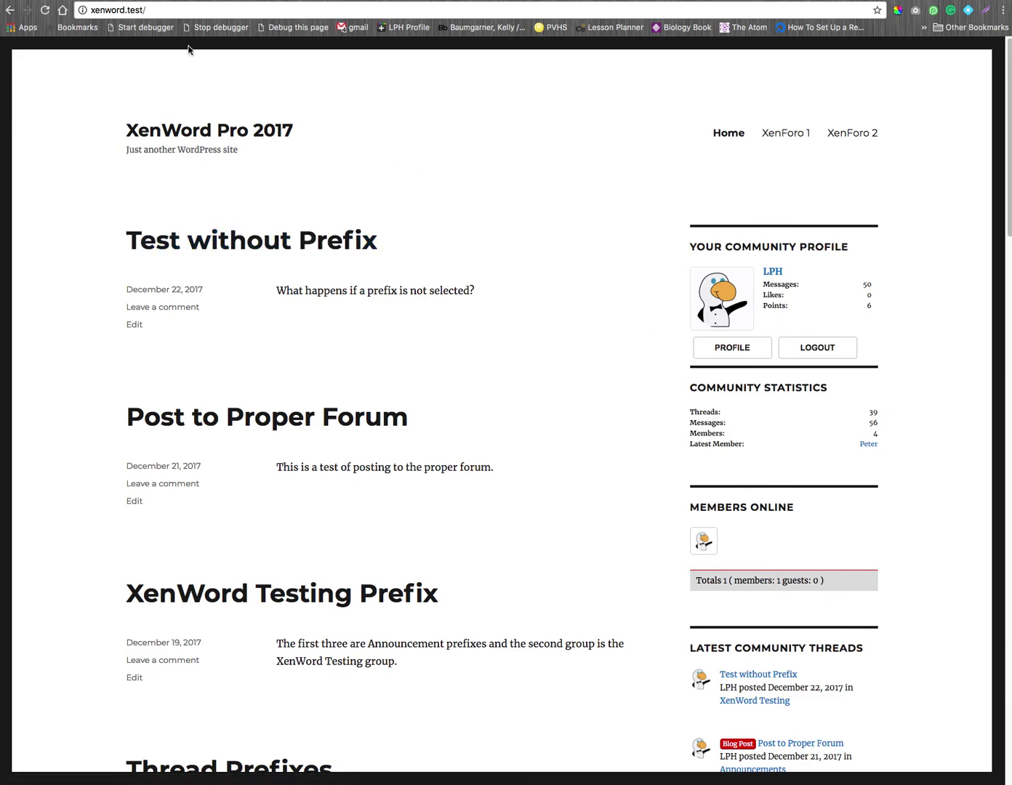
Step: Log out of the community, return to the home page, and log in via Community Login
left_click(806, 349)
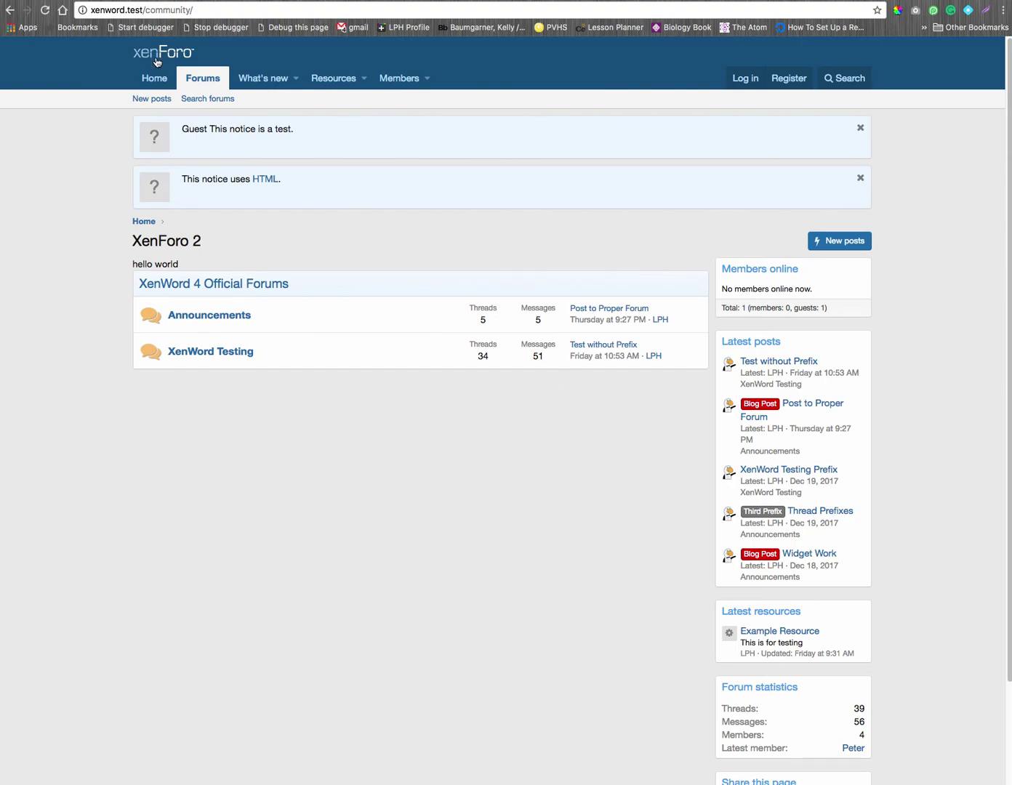
left_click(153, 77)
left_click(709, 363)
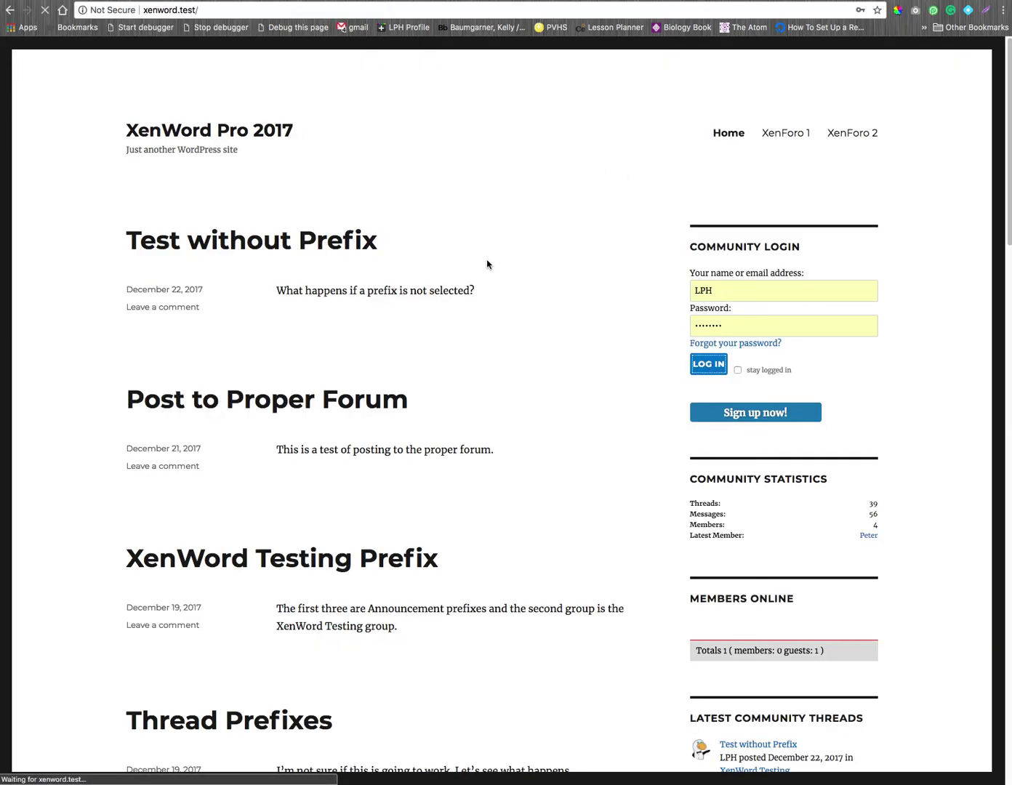